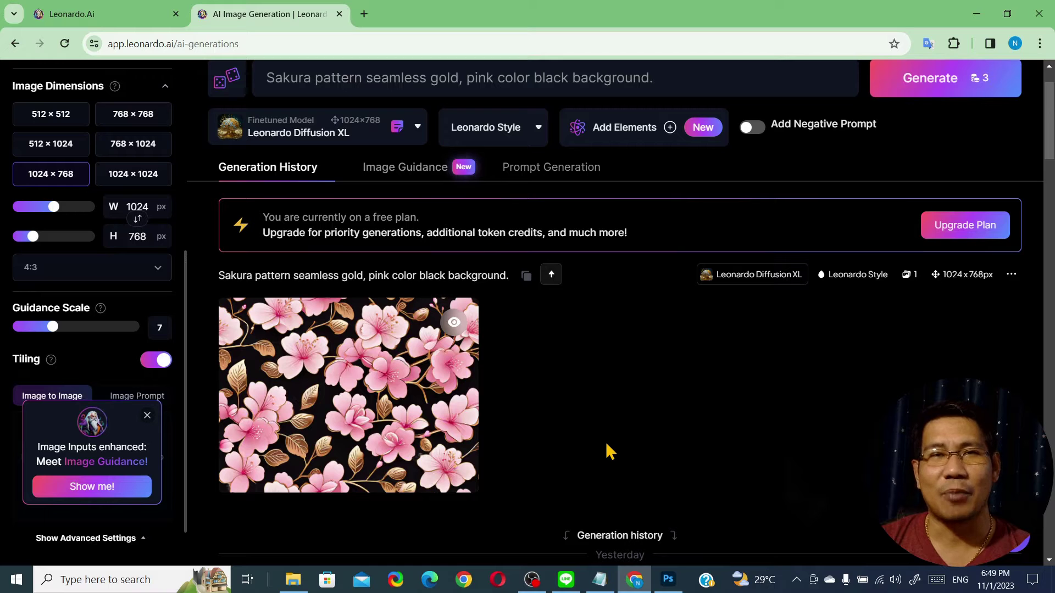
Step: Open the generated sakura pattern from the generation history at full size and download it as an image
mouse_move(363, 411)
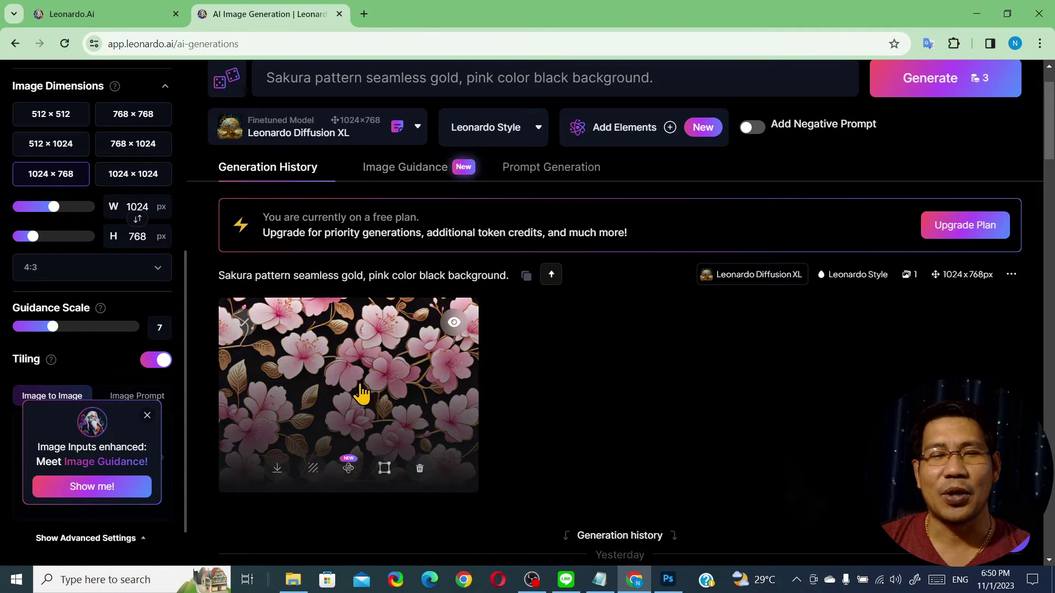
left_click(360, 385)
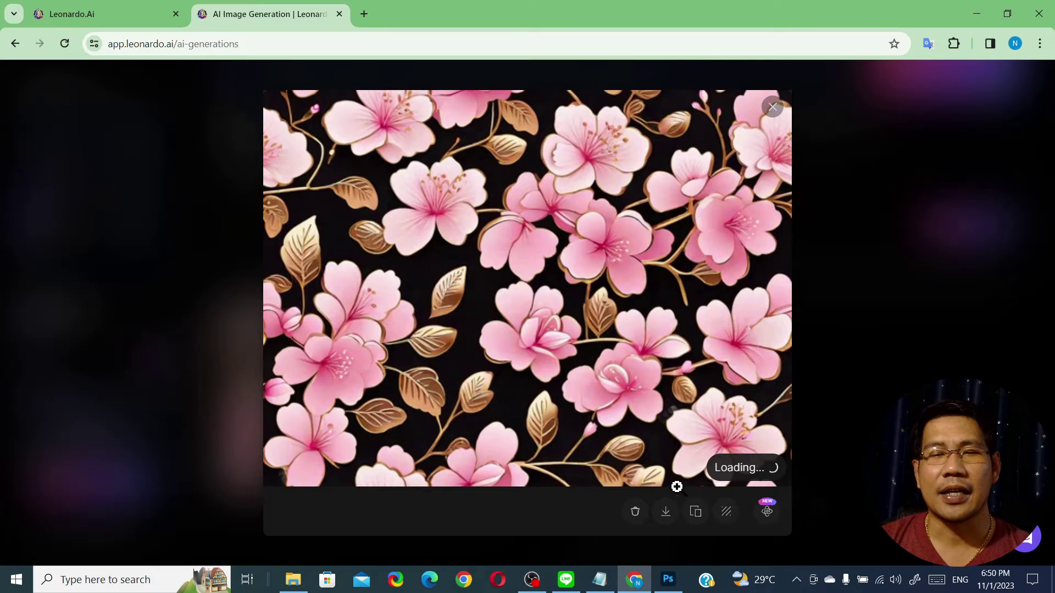
left_click(664, 519)
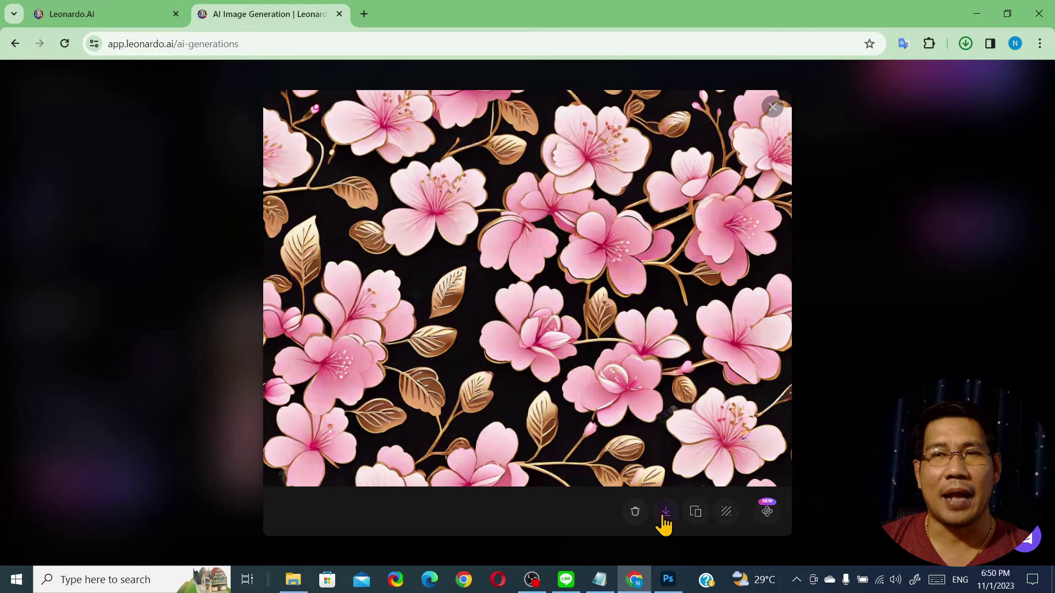
left_click(665, 512)
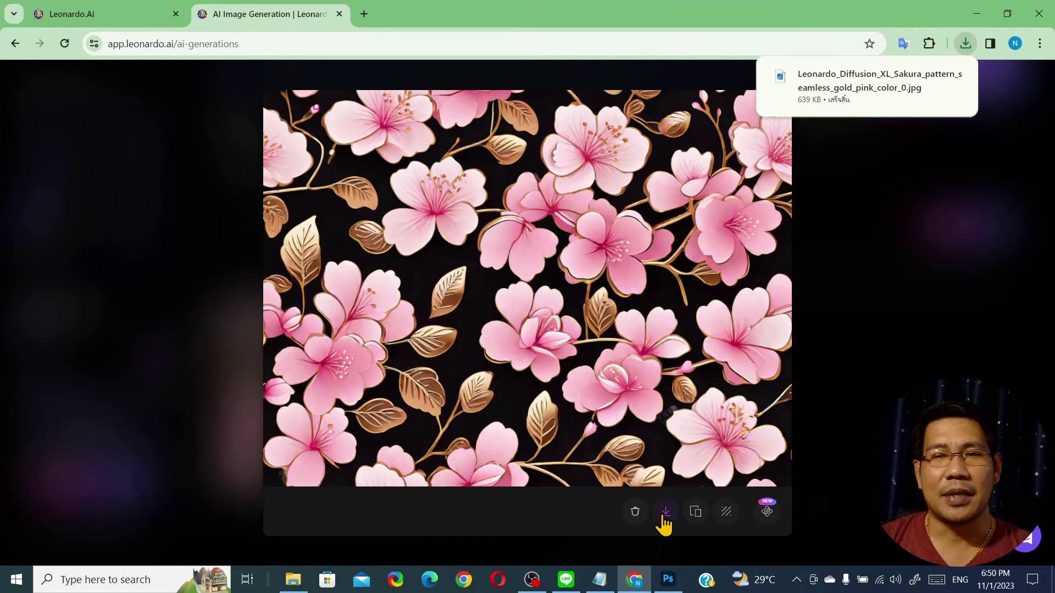
Step: Switch to Photoshop and open the downloaded Leonardo_Diffusion_XL_Sakura_pattern JPG from the computer's Downloads folder
left_click(668, 580)
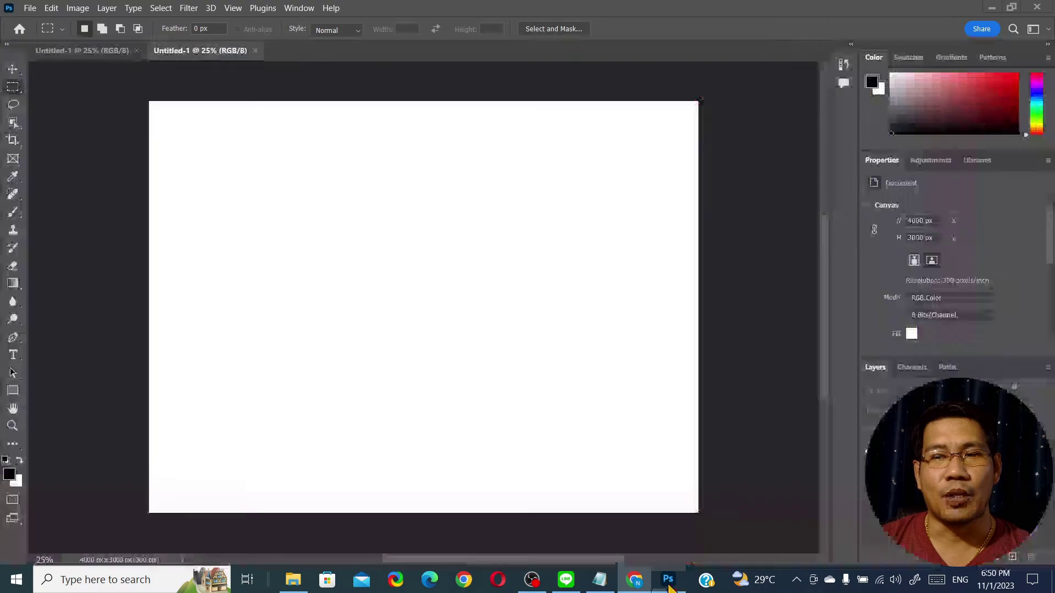
left_click(30, 8)
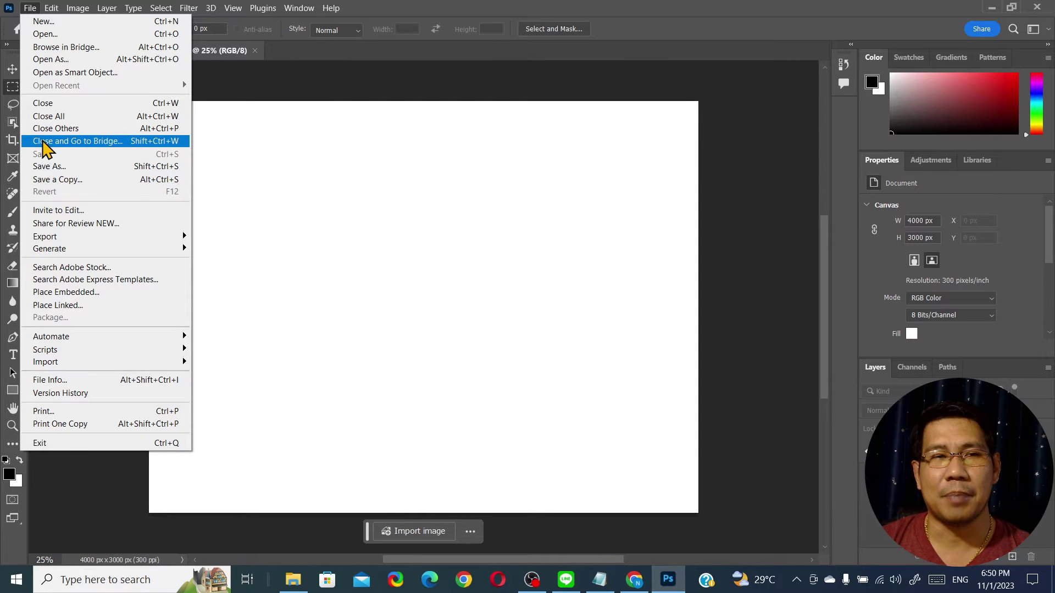
left_click(49, 34)
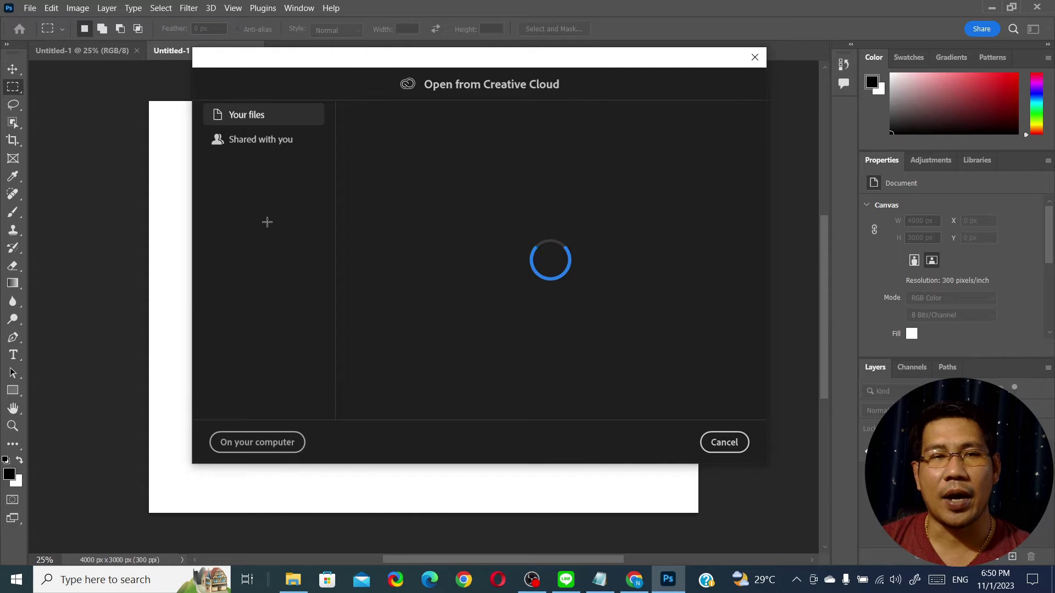
left_click(271, 442)
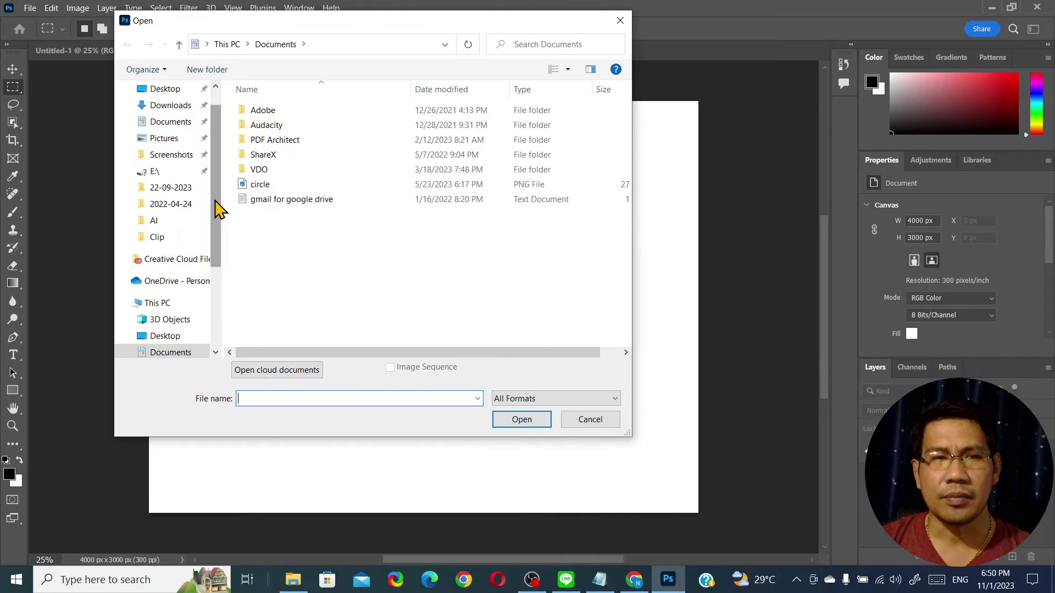
scroll(198, 217, "up", 1)
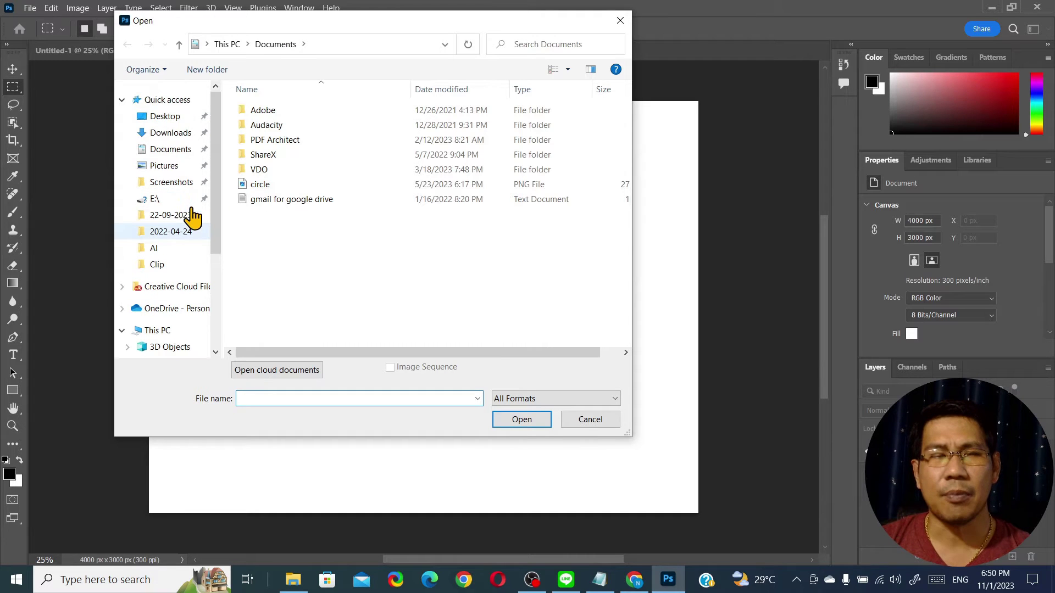
left_click(180, 137)
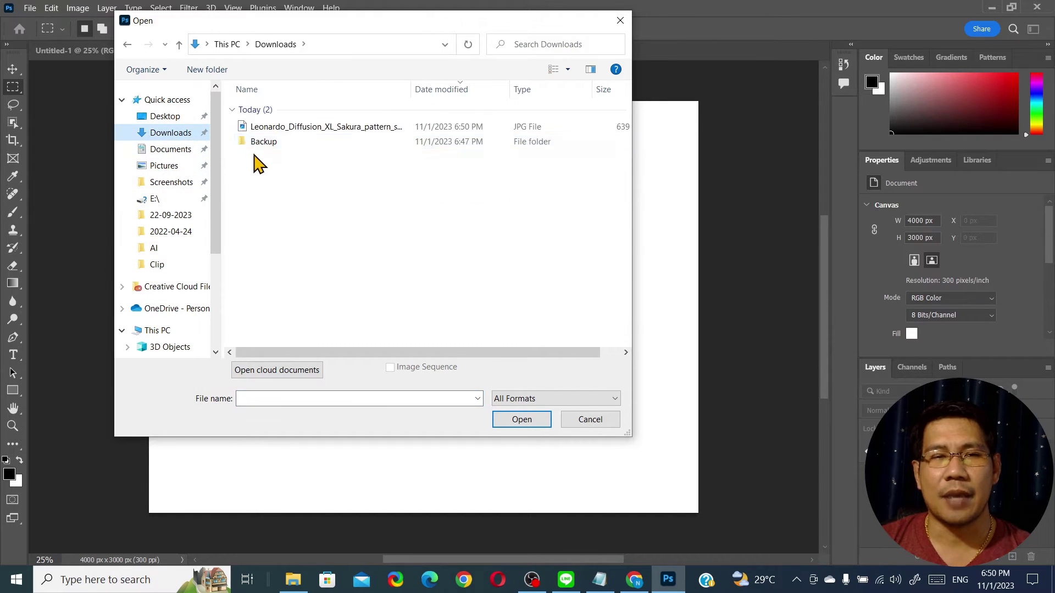
left_click(285, 128)
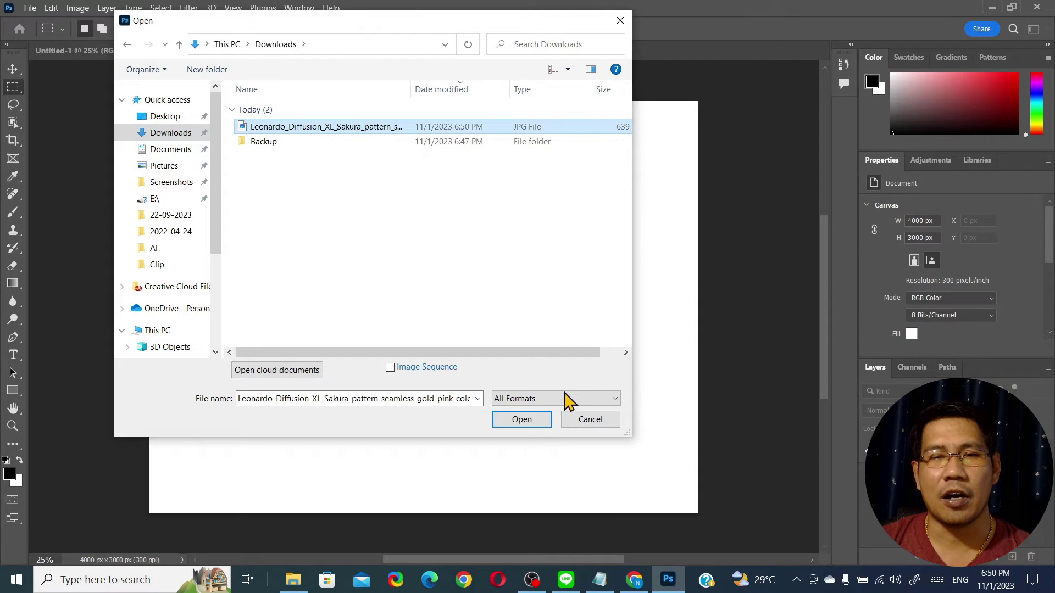
left_click(522, 419)
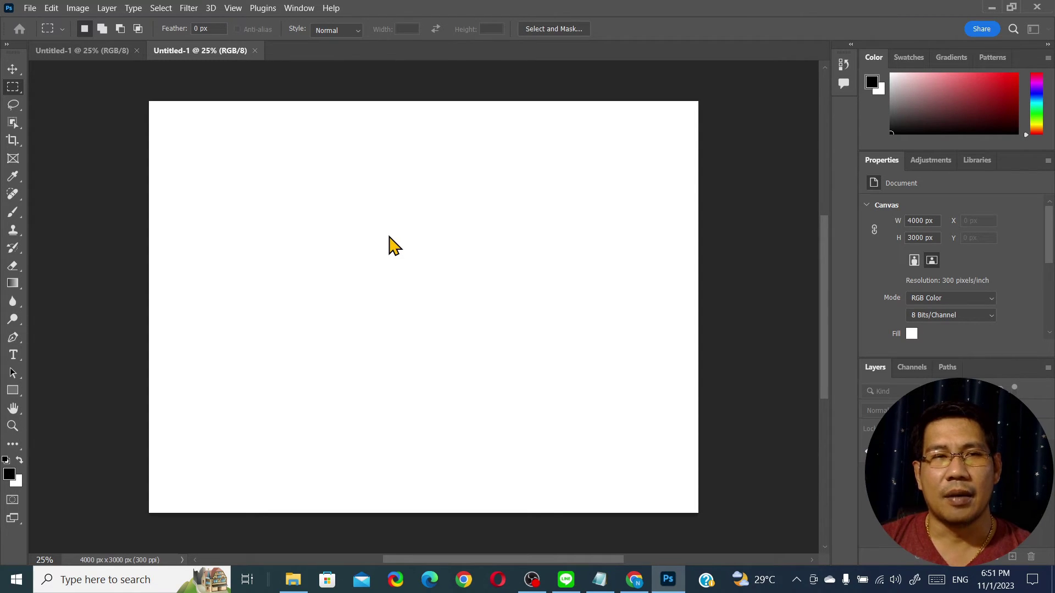
Step: Return to Leonardo.Ai in the browser, go back to the Finetuned Models page and look over the platform models
left_click(634, 582)
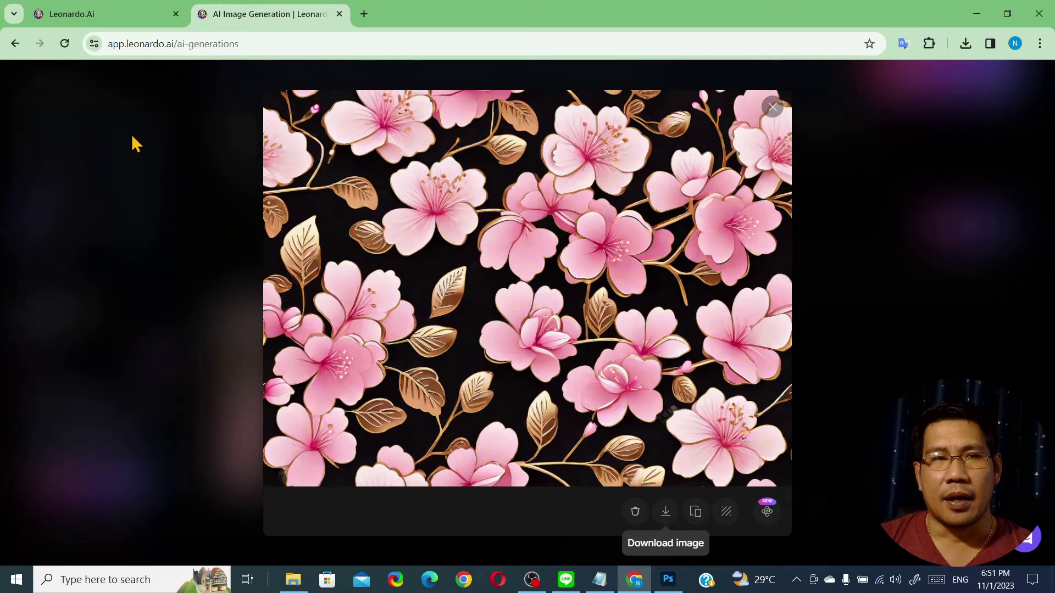
left_click(15, 44)
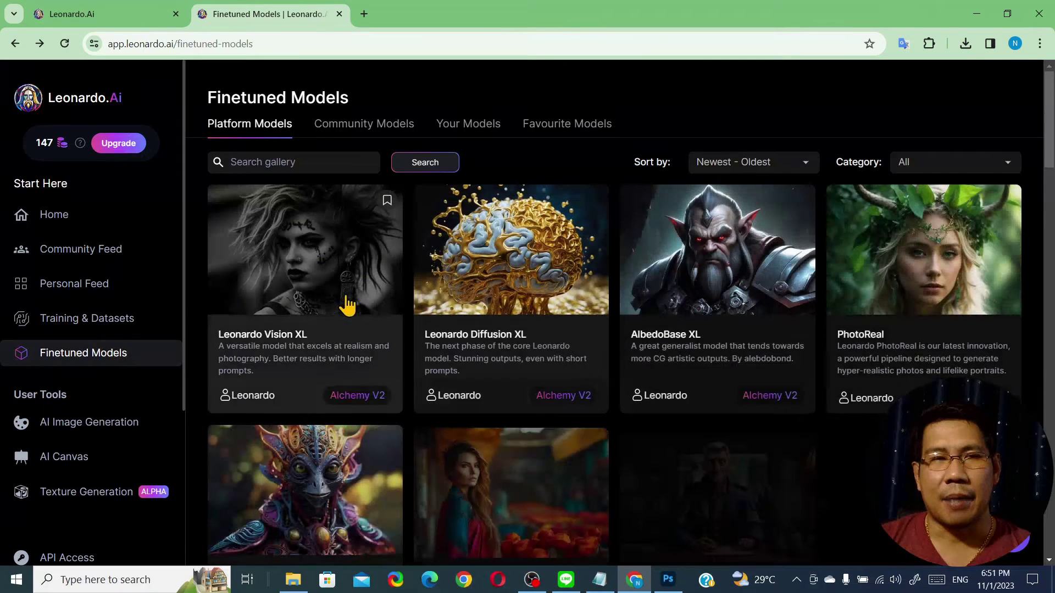
scroll(358, 252, "down", 1)
scroll(373, 269, "up", 1)
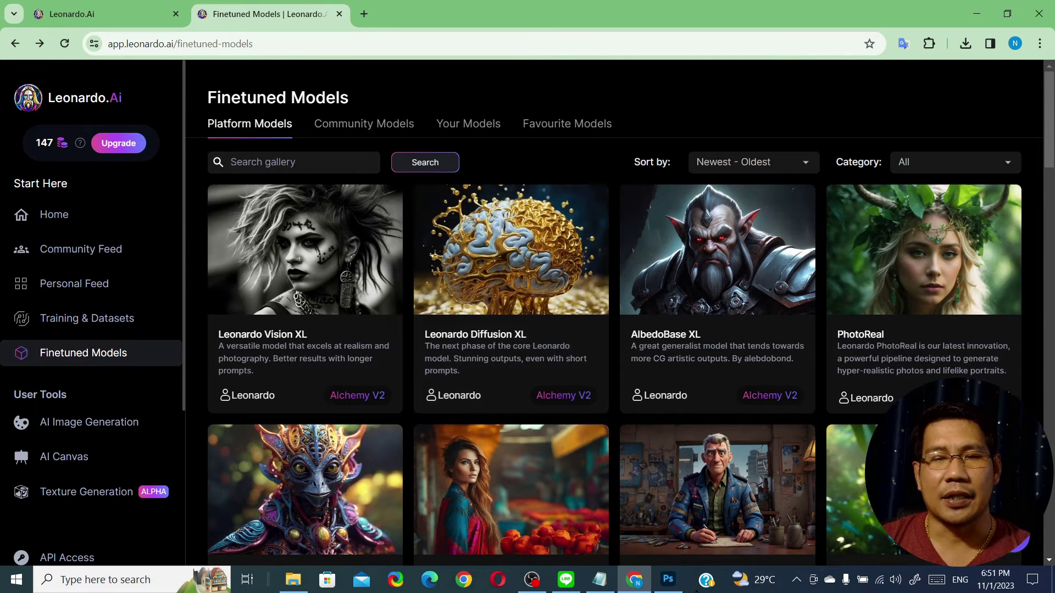
Step: Switch to Photoshop, copy the whole sakura image into the first blank Untitled-1 document and tile two copies side by side near the canvas top
left_click(669, 580)
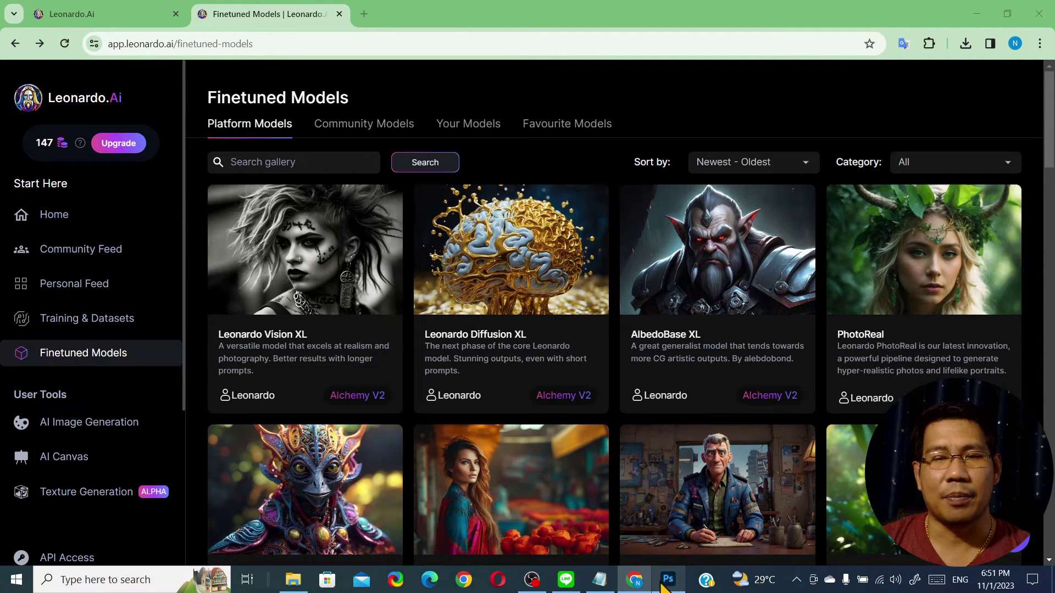
left_click(977, 14)
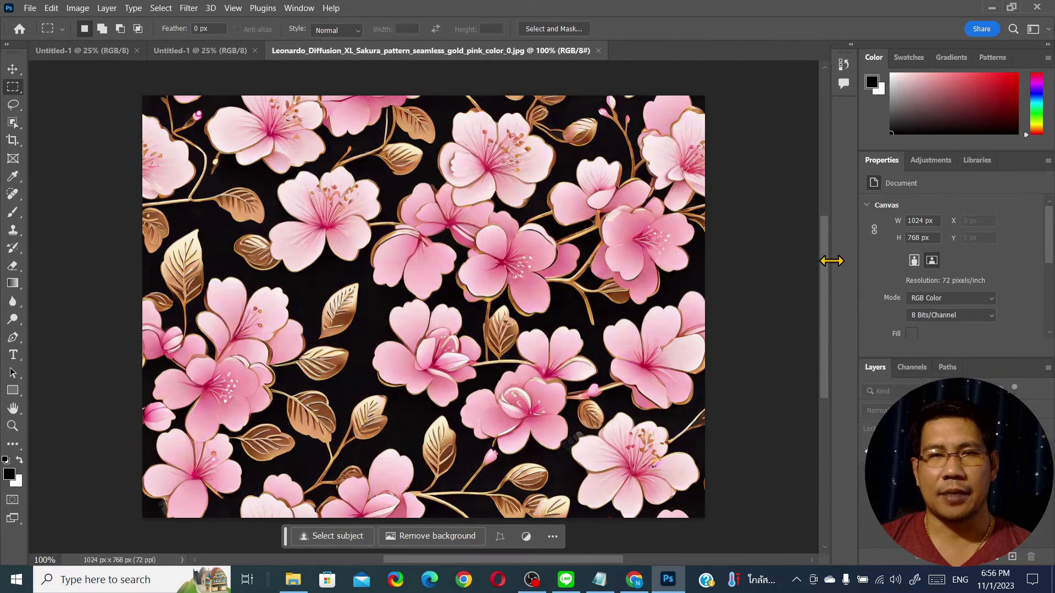
key("ctrl+a")
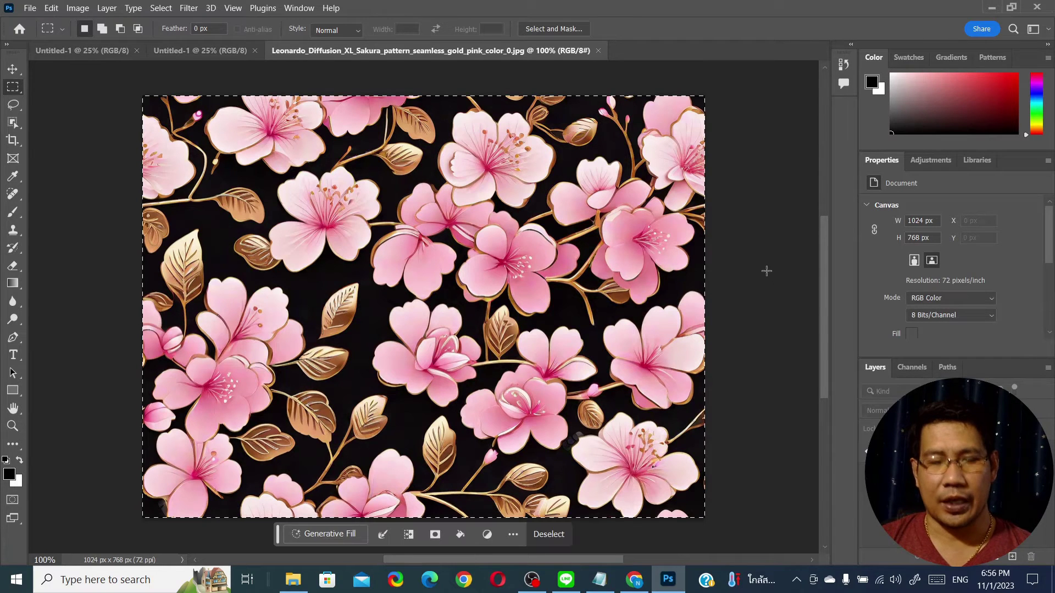
left_click(105, 53)
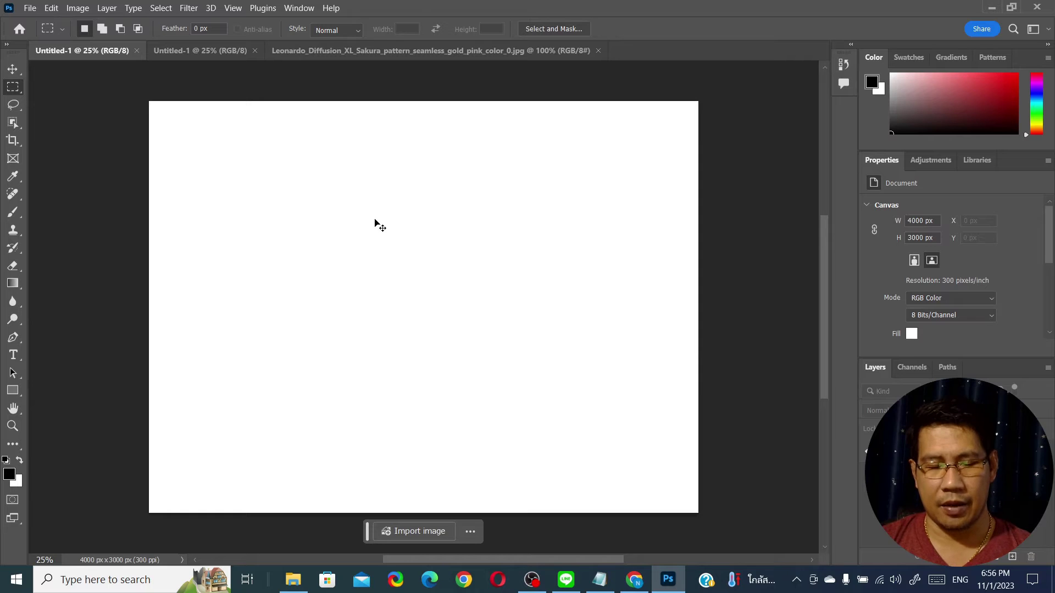
key("ctrl+v")
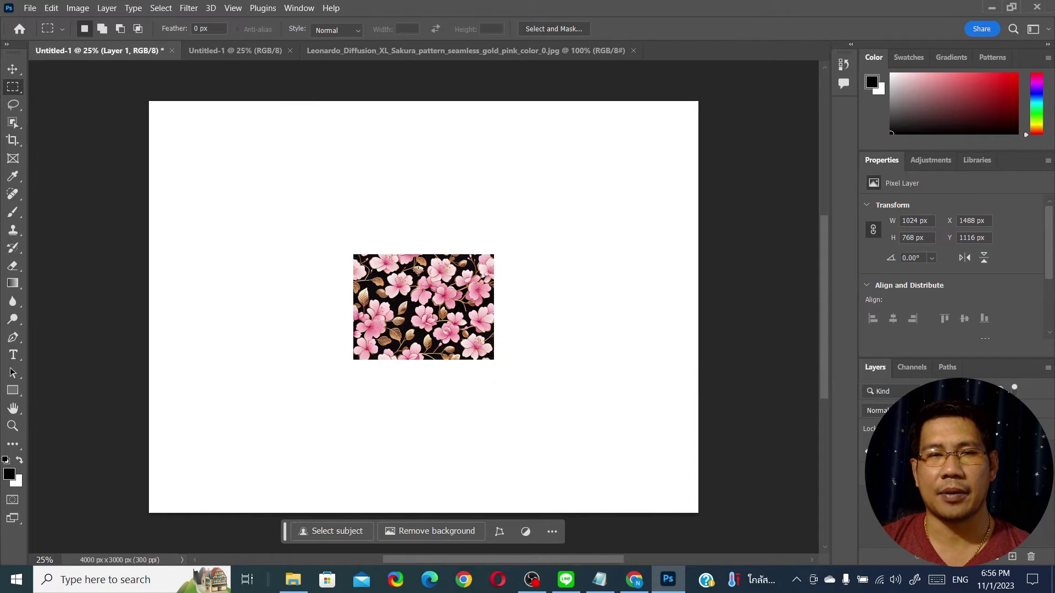
left_click(12, 69)
left_click_drag(465, 312, 453, 195)
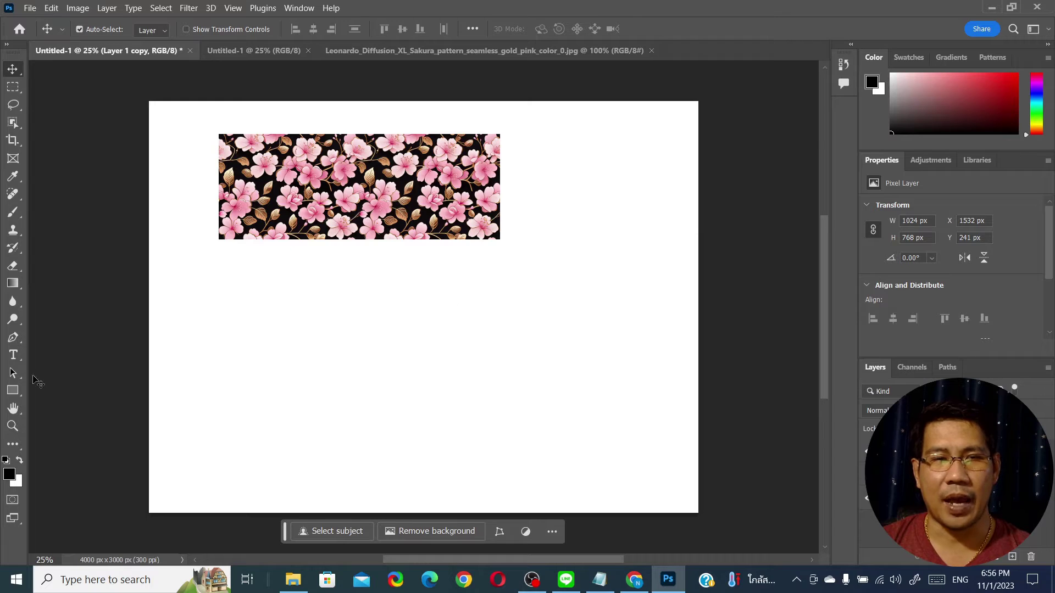
Step: Examine the seam between the two adjoining sakura tiles up close to check that the pattern repeats seamlessly
left_click(12, 426)
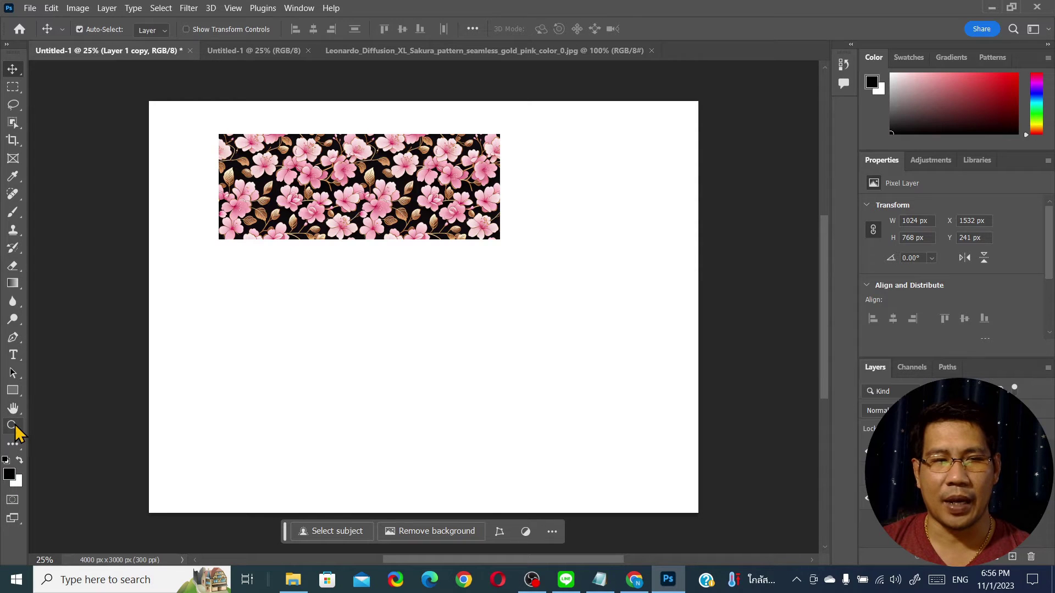
left_click(347, 167)
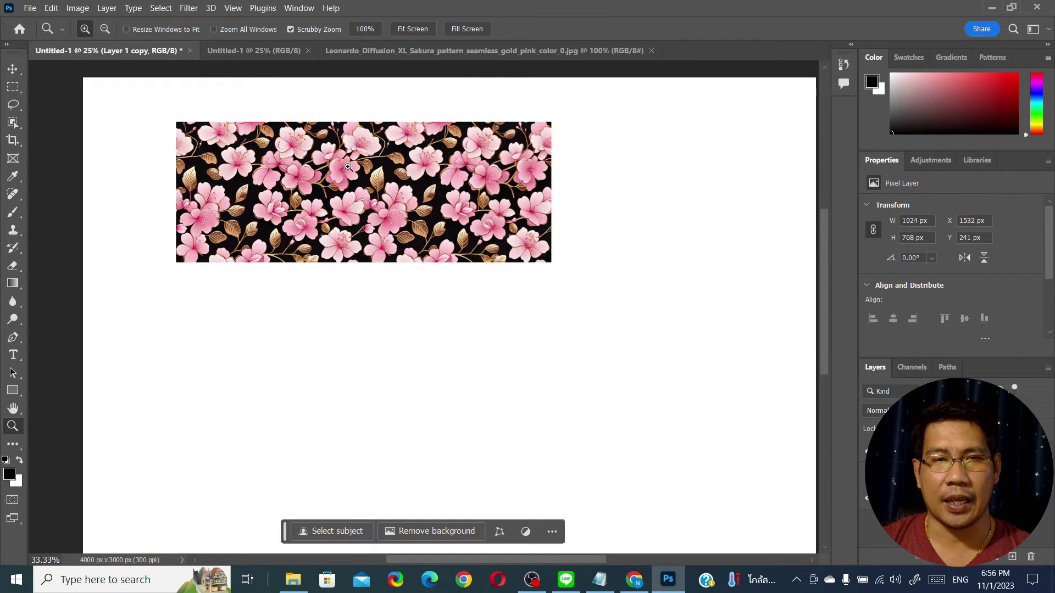
left_click(348, 167)
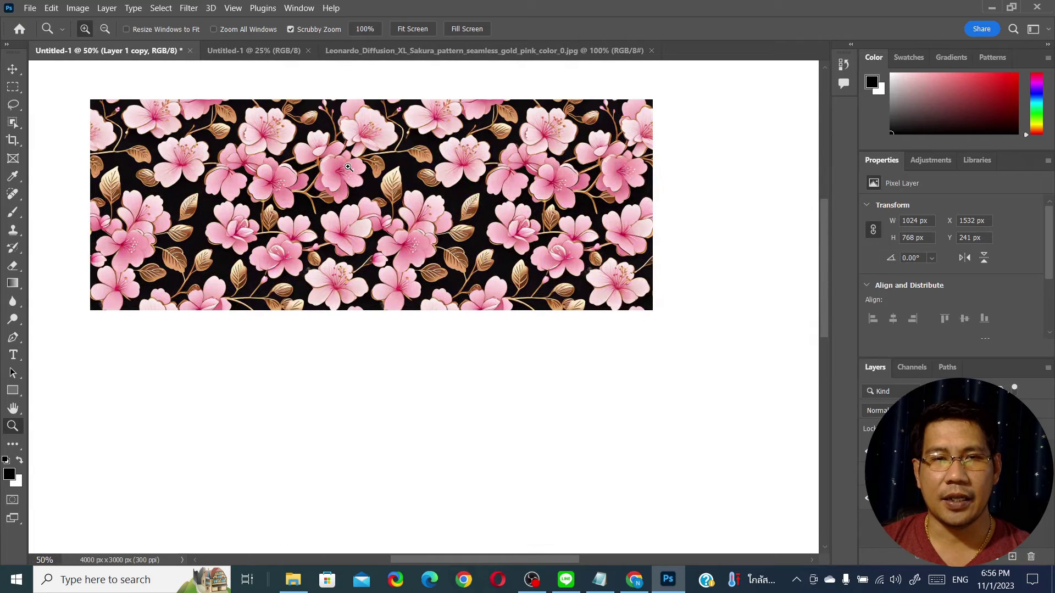
left_click(645, 263)
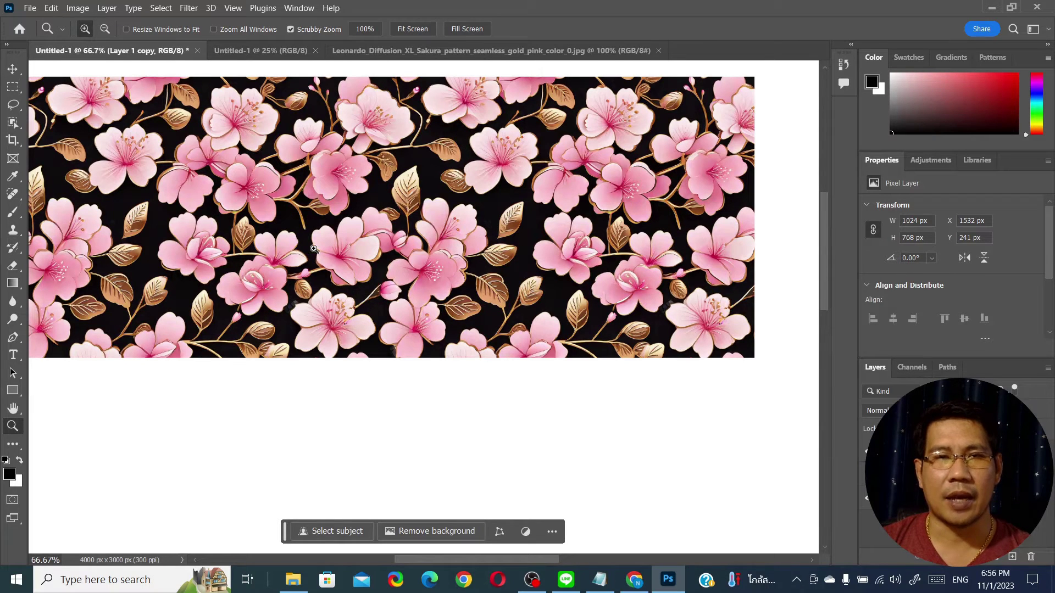
key("space")
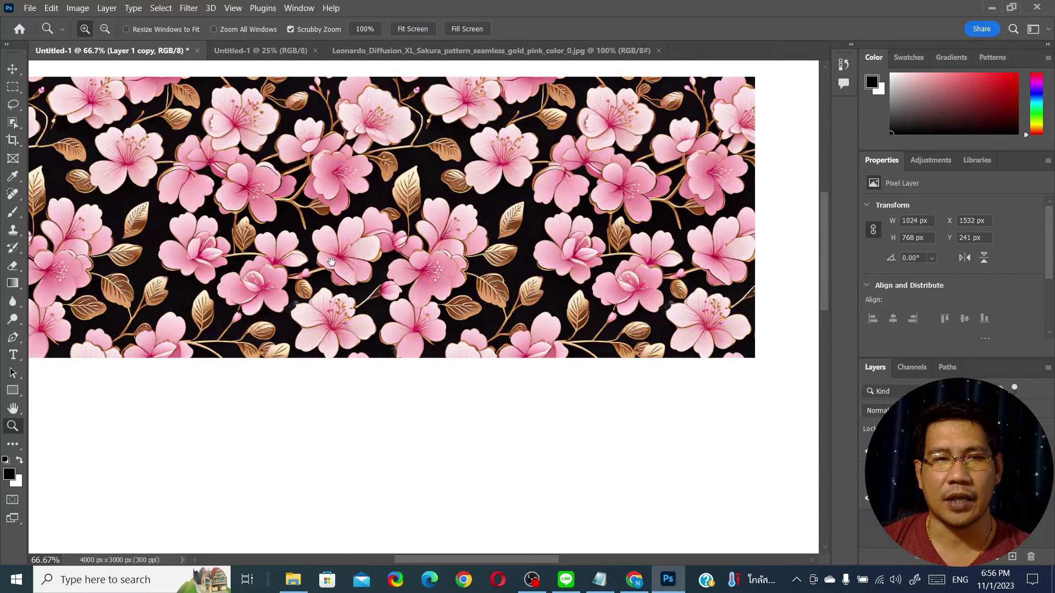
left_click_drag(269, 248, 329, 271)
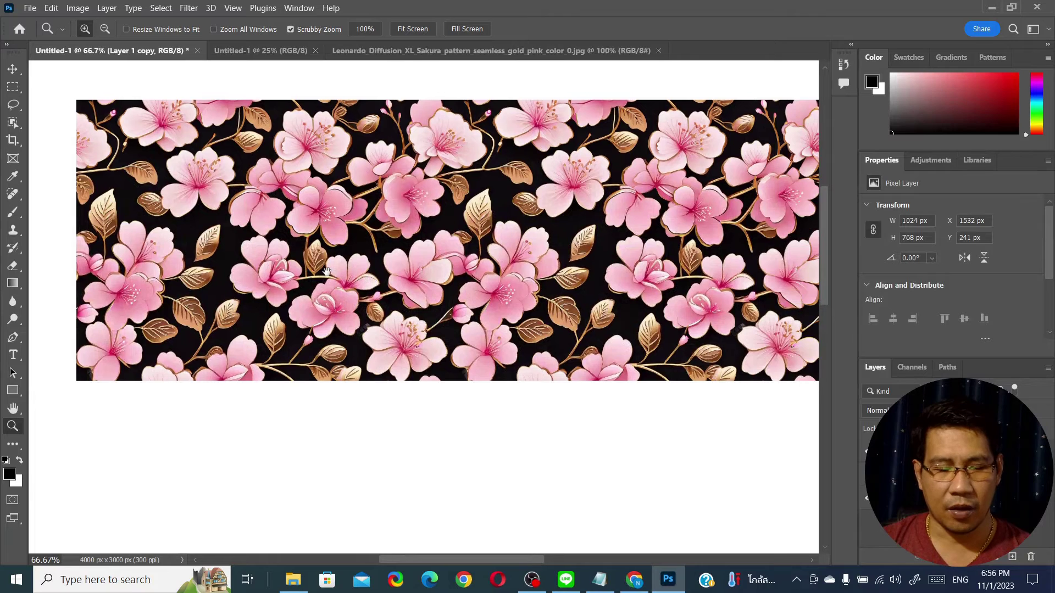
key("alt")
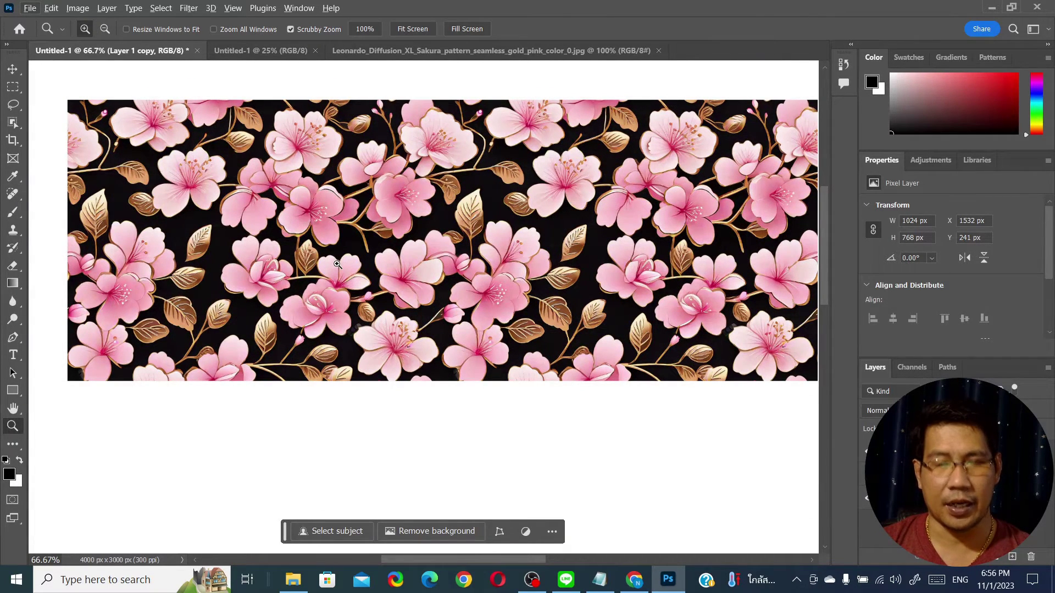
left_click(336, 265, "alt")
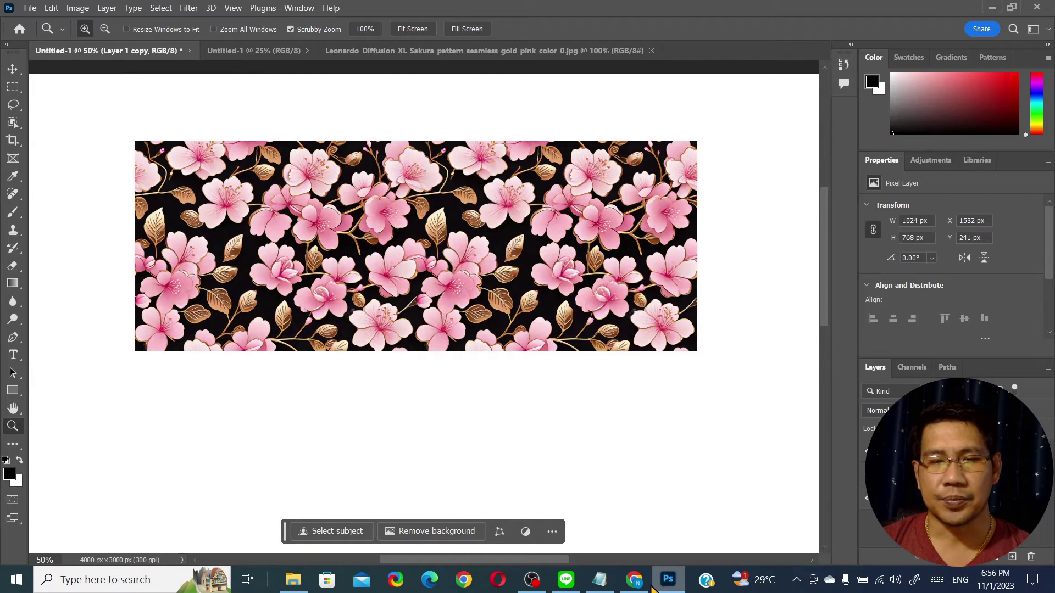
Step: Switch to the Notepad prompt list and delete the unnumbered line "lotus pattern seamless pink color supple background."
left_click(599, 579)
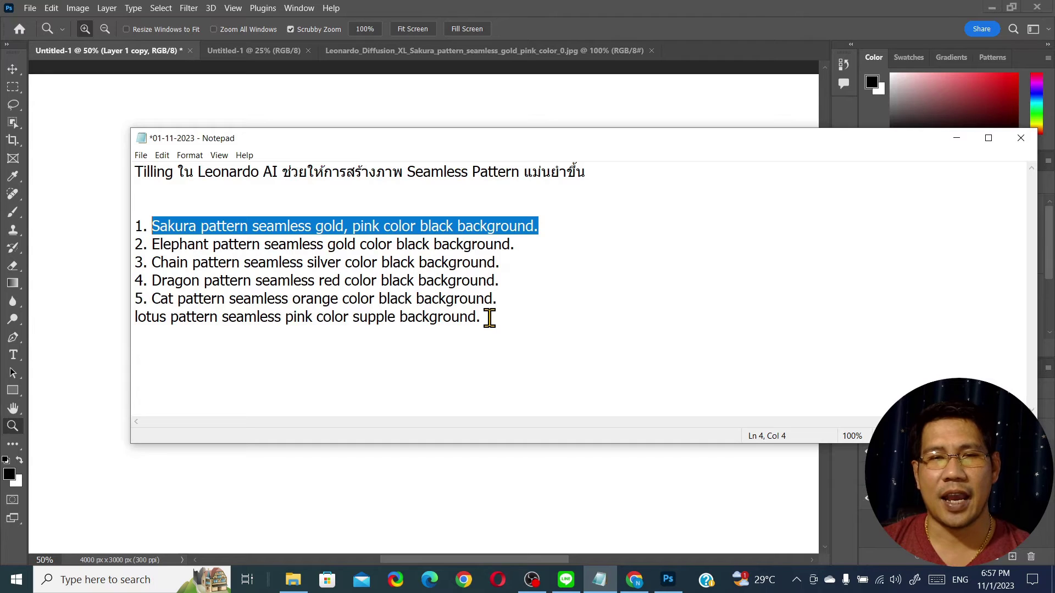
left_click_drag(489, 315, 426, 322)
left_click(187, 343)
left_click_drag(187, 343, 134, 324)
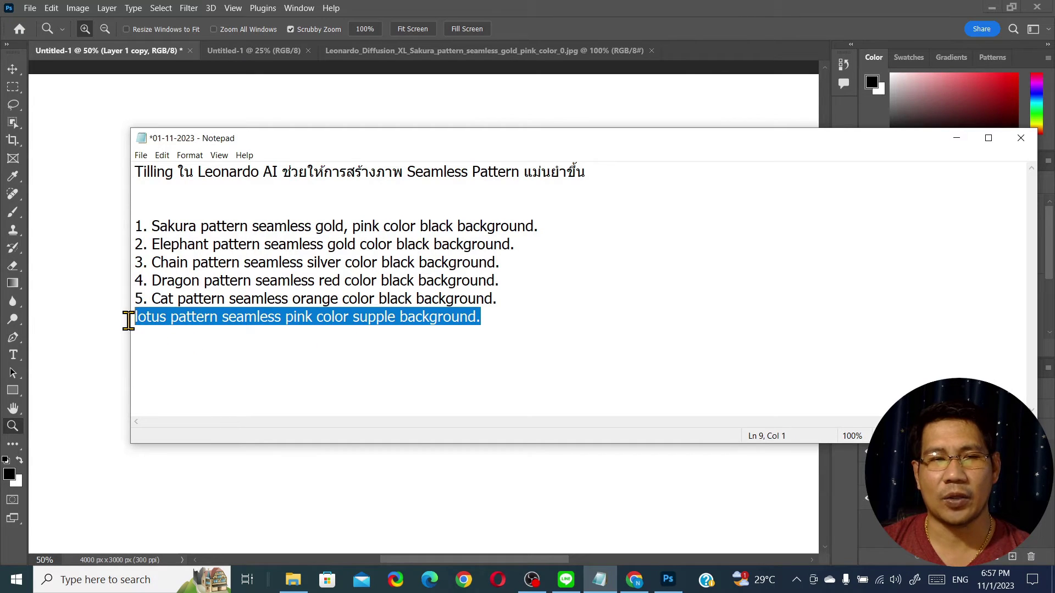
left_click(411, 362)
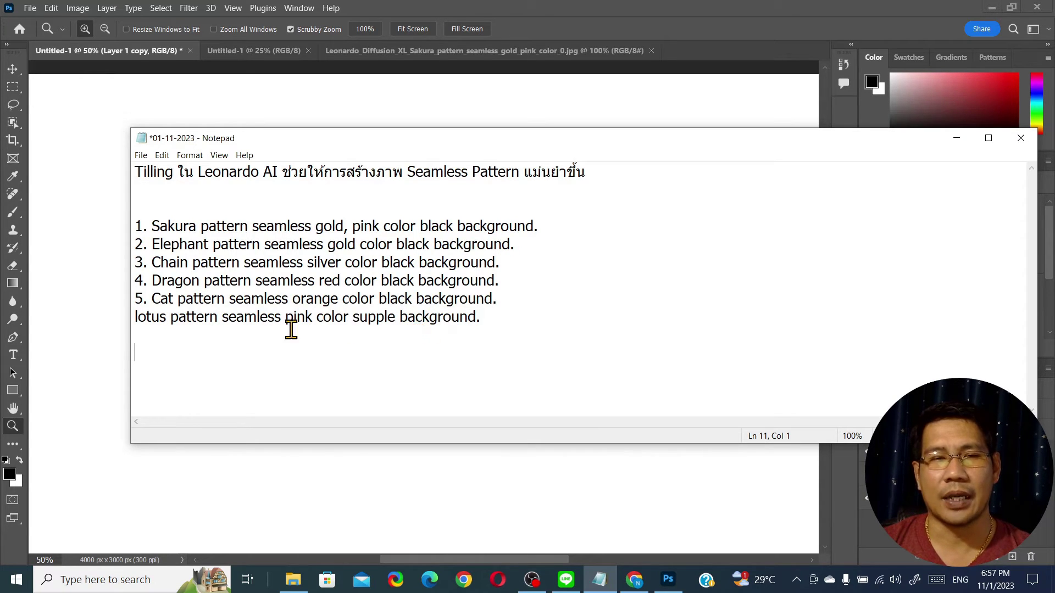
left_click_drag(134, 317, 483, 314)
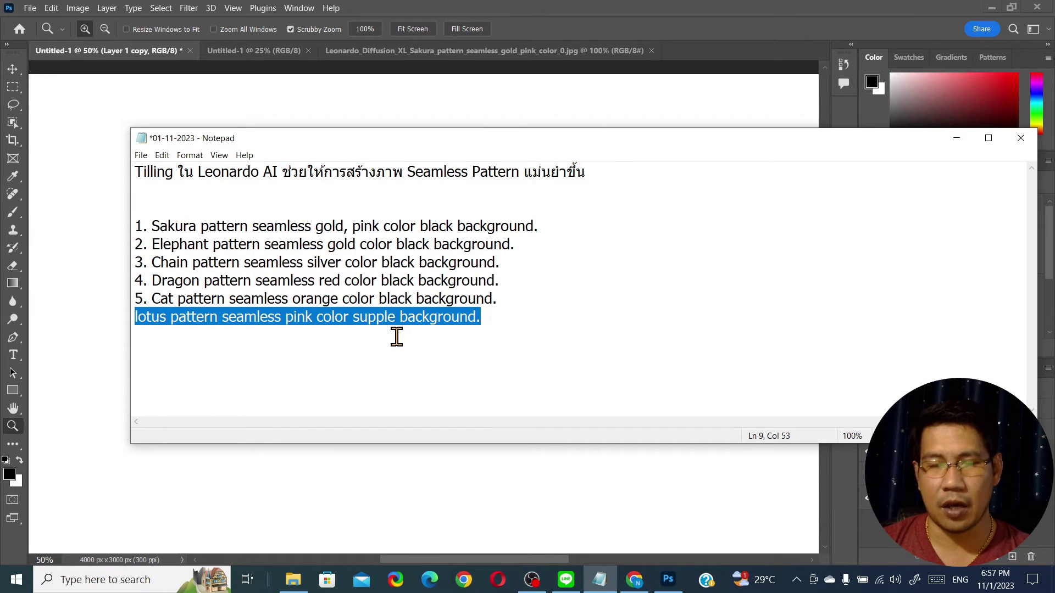
key("Delete")
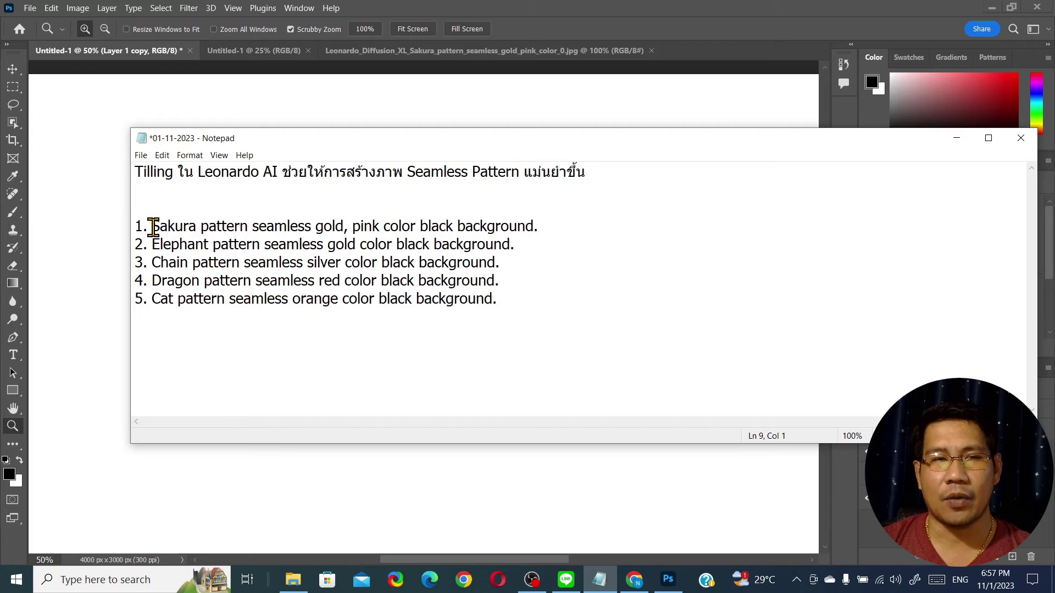
Step: Examine how the numbered Notepad prompts are built: the subject word, "pattern seamless", the colors and the background
left_click_drag(153, 227, 197, 227)
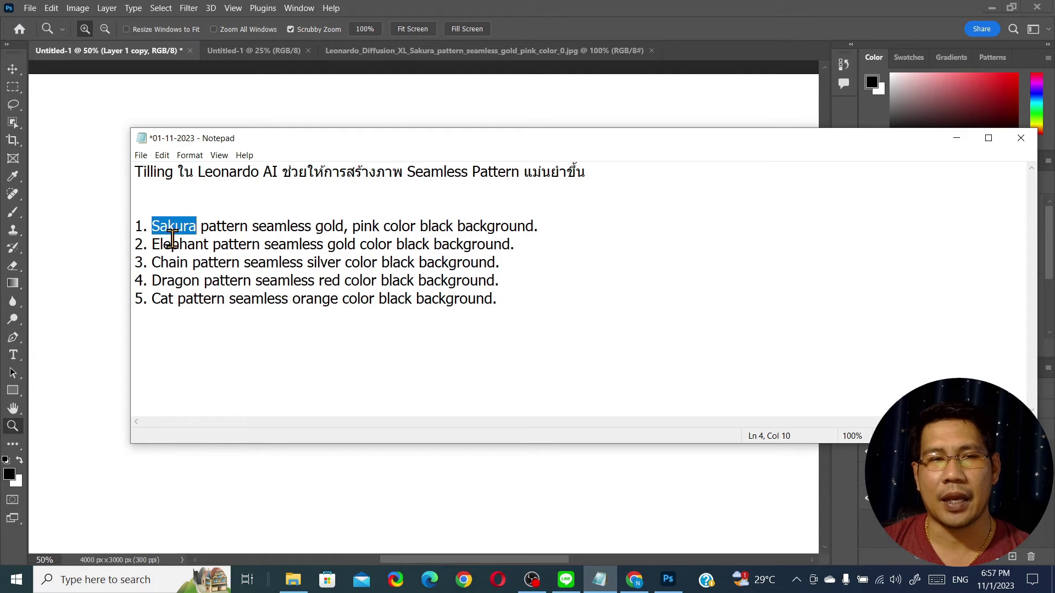
left_click_drag(150, 245, 200, 279)
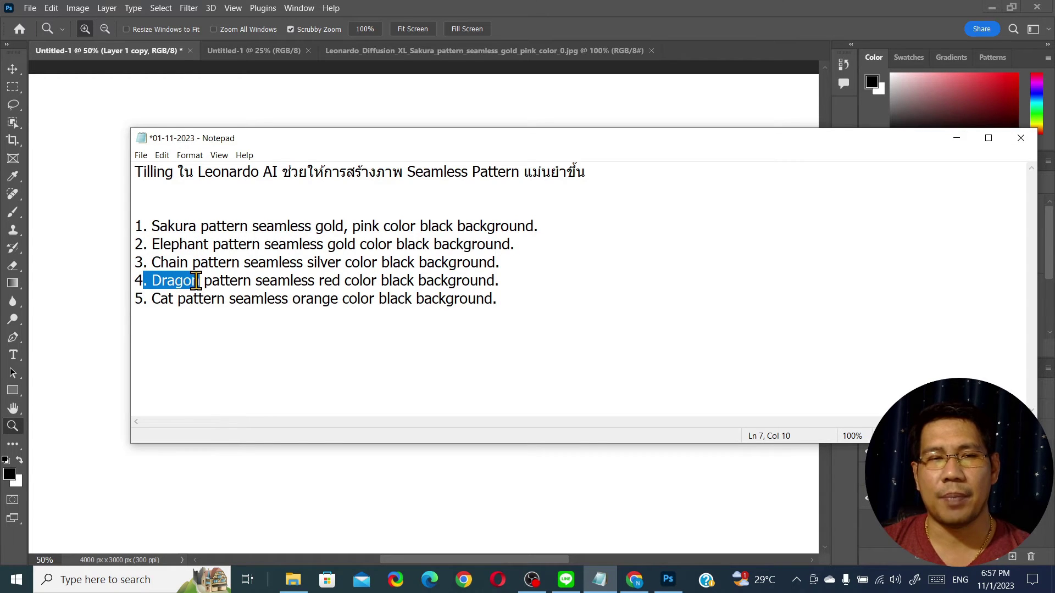
left_click_drag(146, 302, 173, 300)
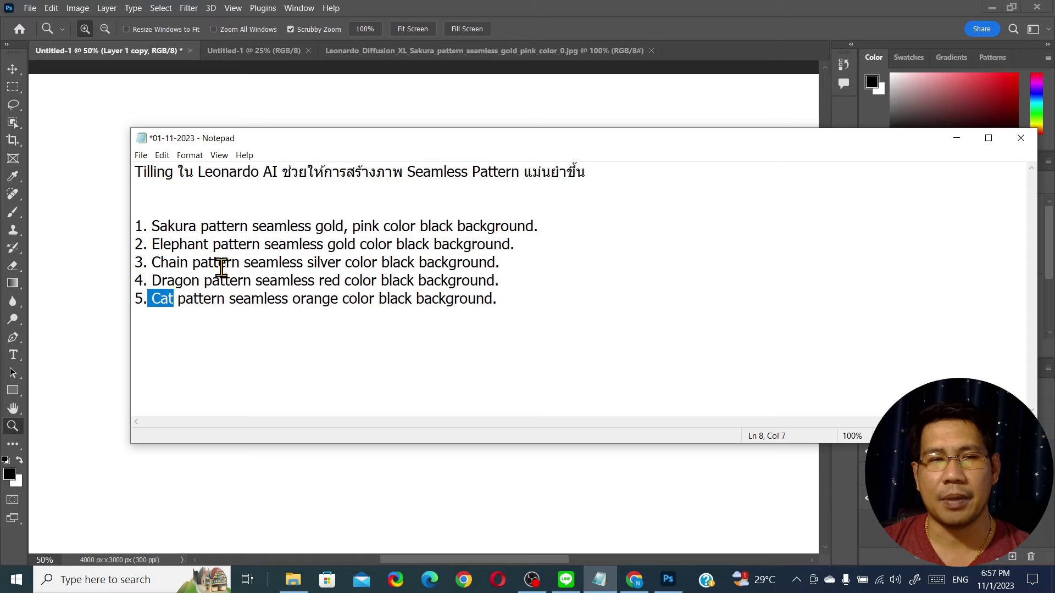
left_click_drag(201, 227, 305, 228)
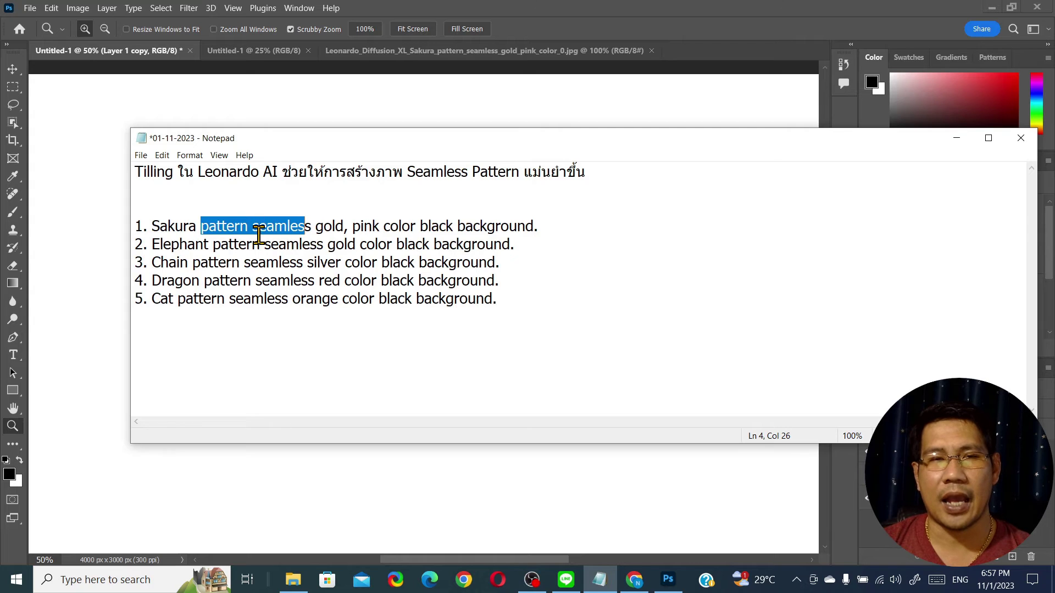
left_click(326, 227)
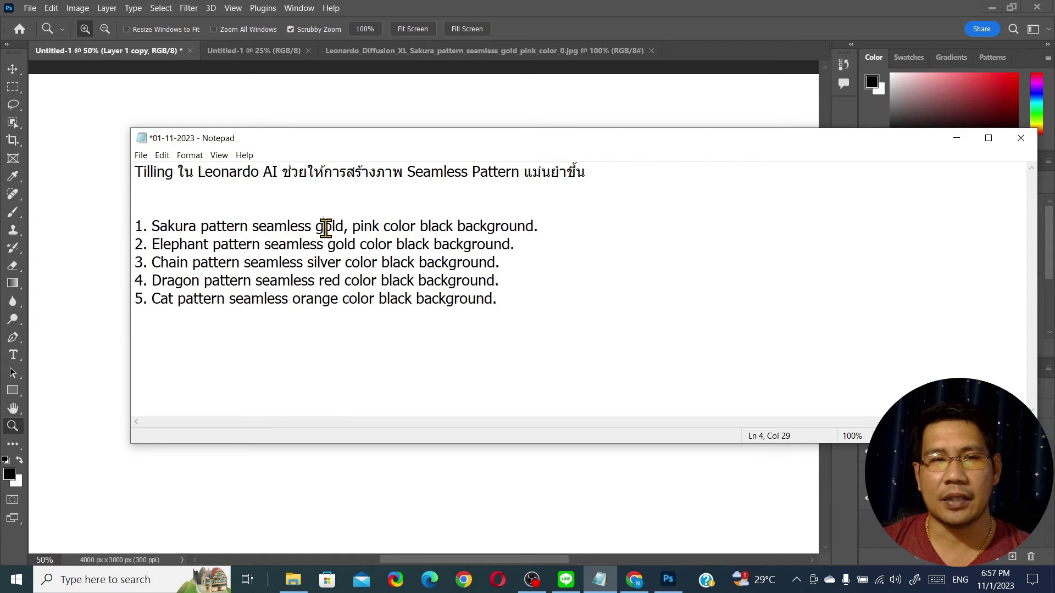
double_click(325, 228)
left_click_drag(317, 228, 531, 230)
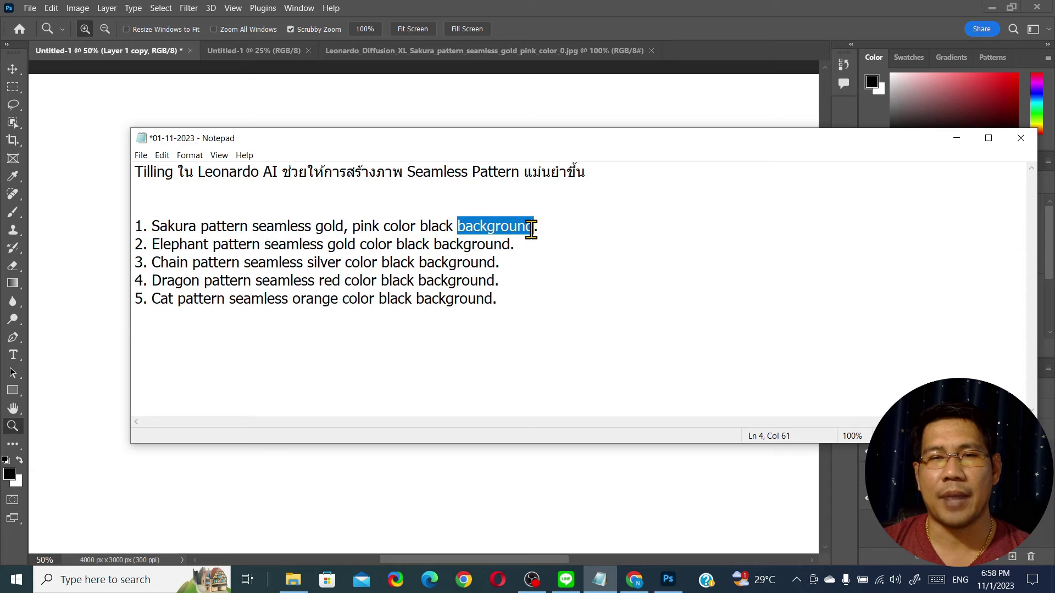
left_click(591, 279)
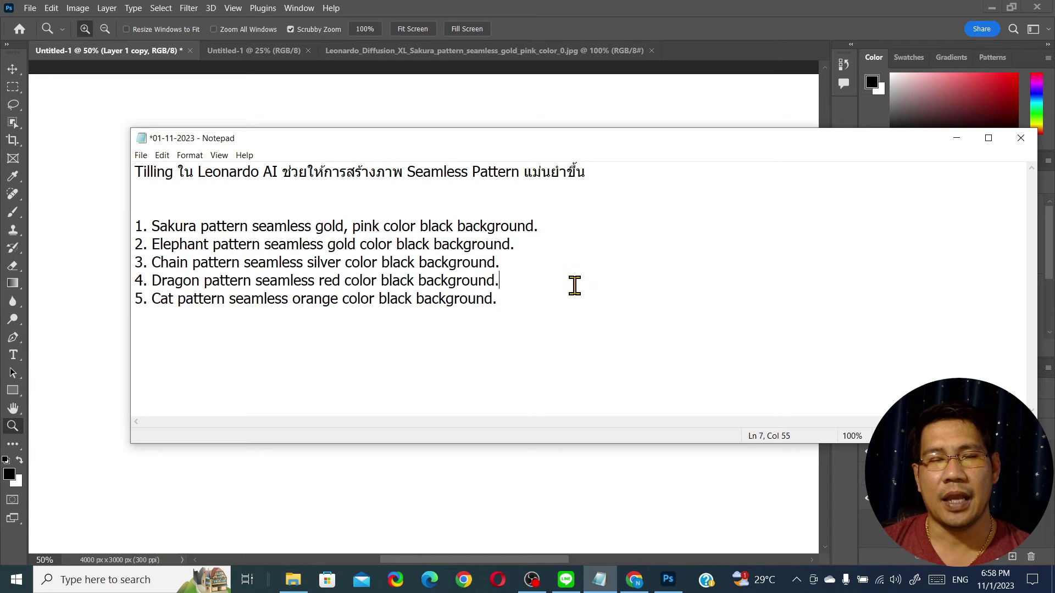
Step: Copy the elephant prompt from Notepad, switch to Leonardo.Ai in the browser and start generating with the Leonardo Diffusion XL model
left_click_drag(515, 245, 151, 244)
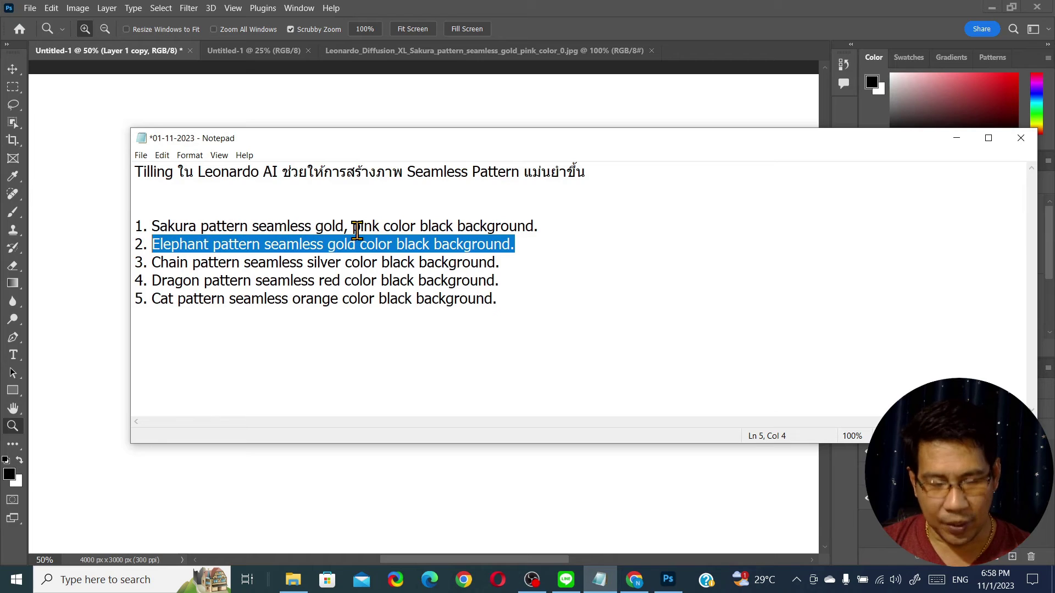
left_click(634, 582)
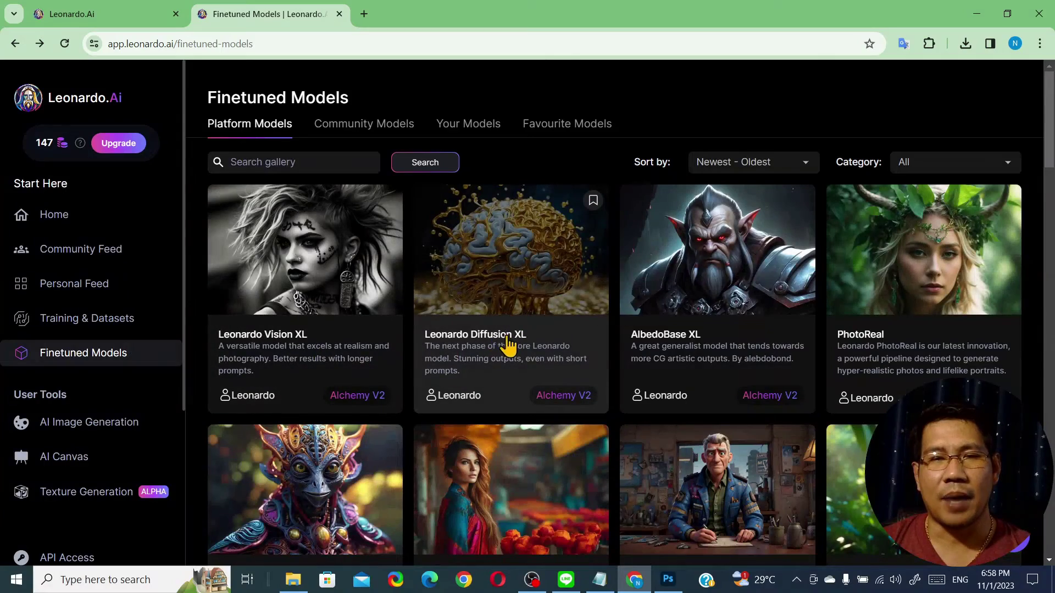
left_click(515, 290)
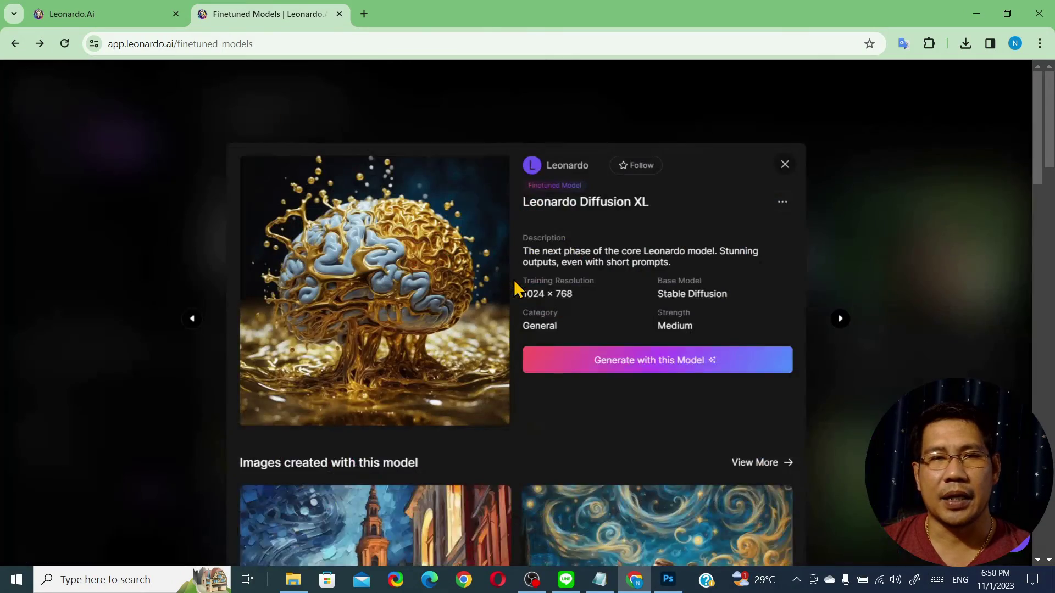
left_click(668, 337)
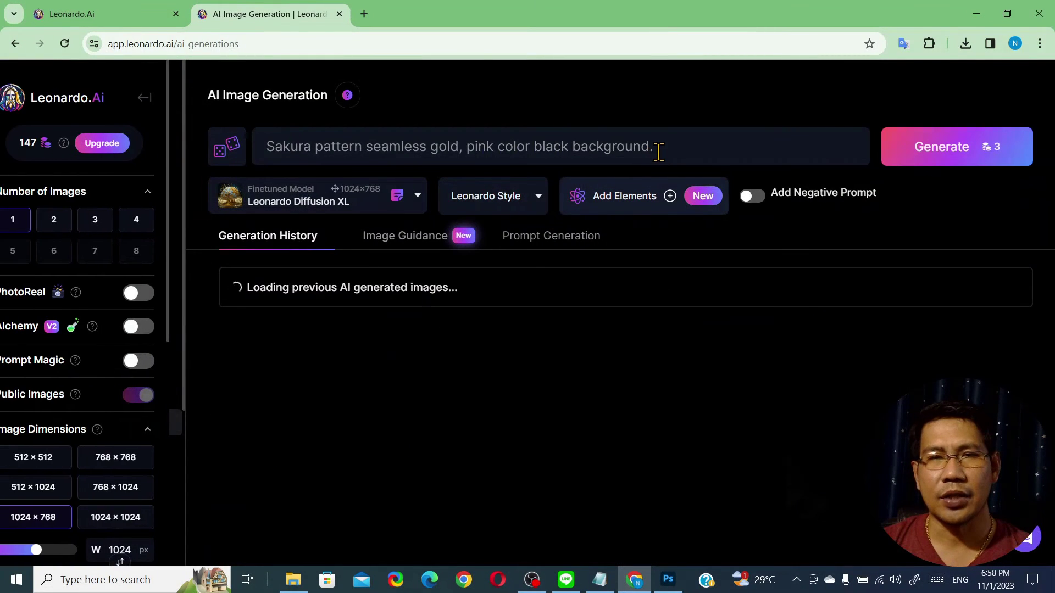
Step: Replace the prompt with "Elephant pattern seamless gold color black background." and generate the image with Prompt Magic turned on
left_click_drag(657, 148, 257, 146)
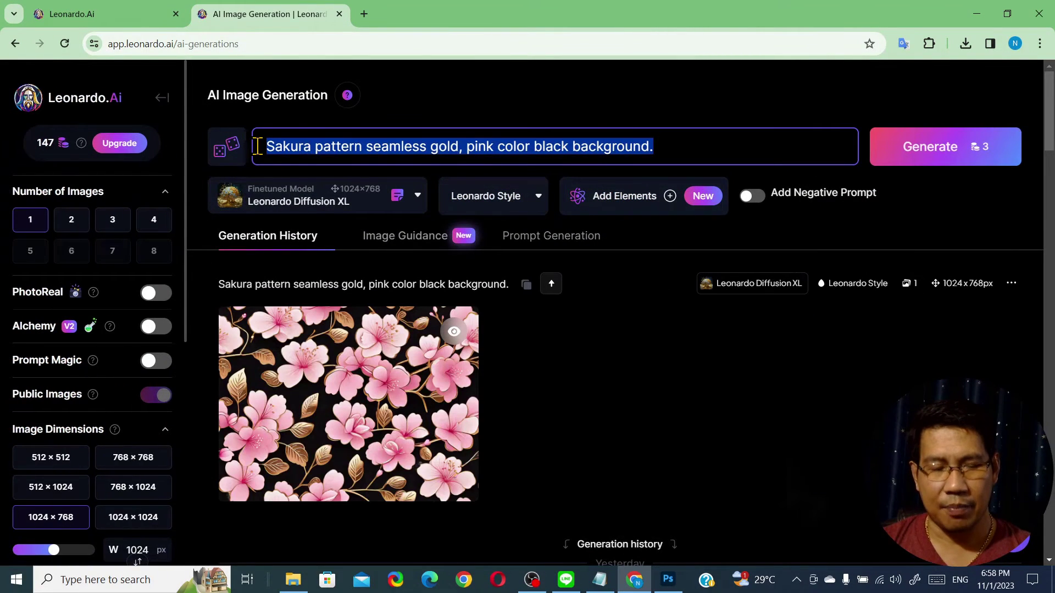
key("BackSpace")
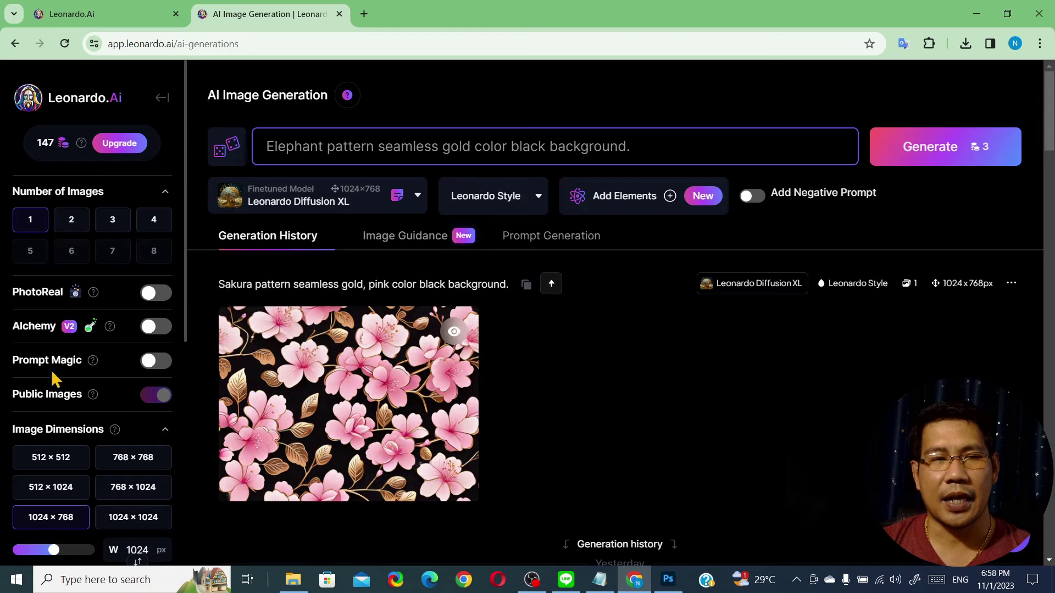
left_click(151, 361)
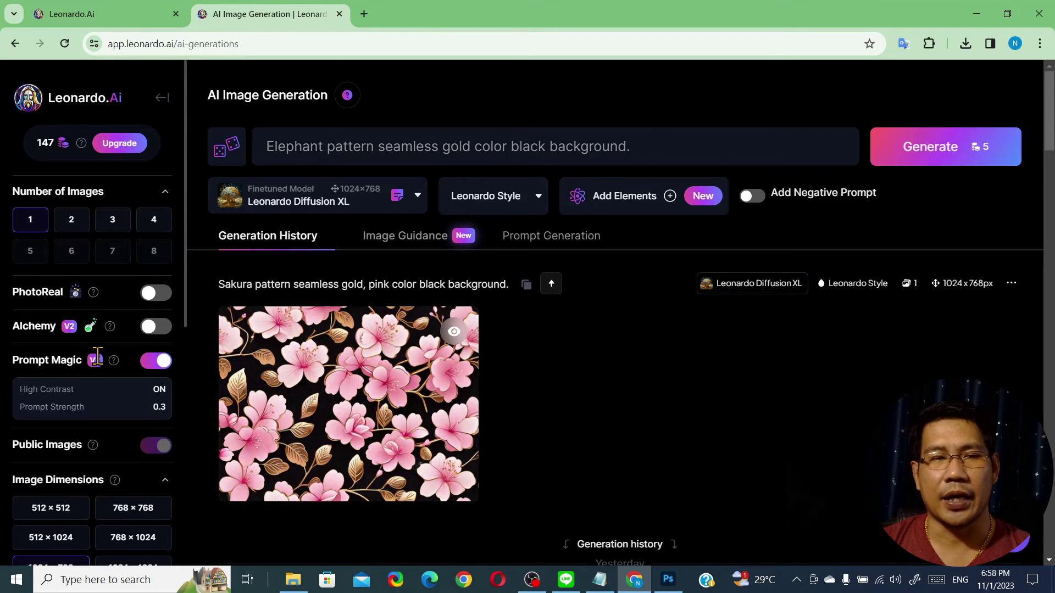
scroll(102, 362, "down", 4)
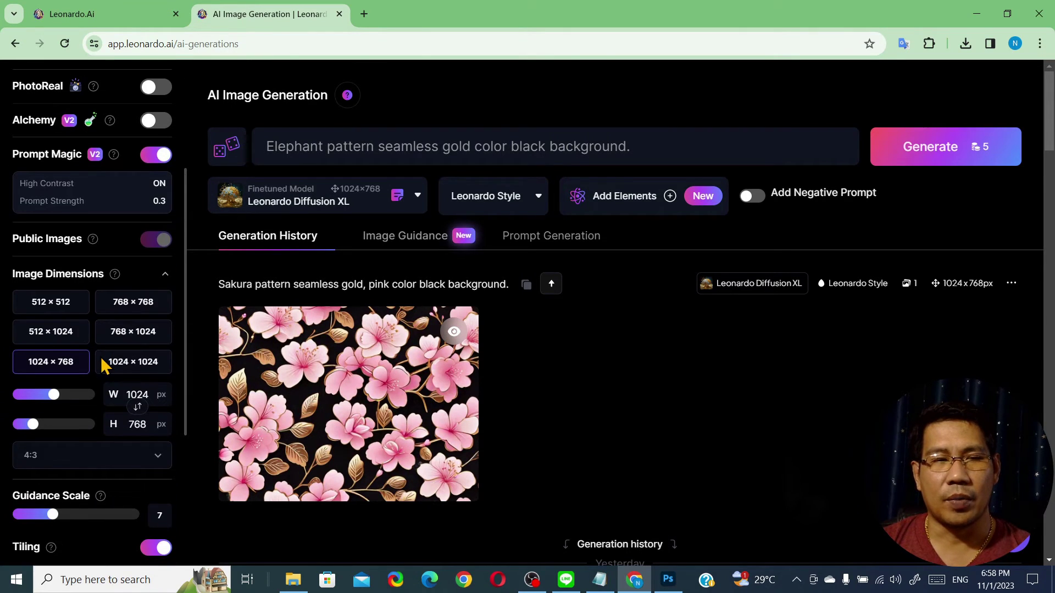
scroll(112, 417, "down", 1)
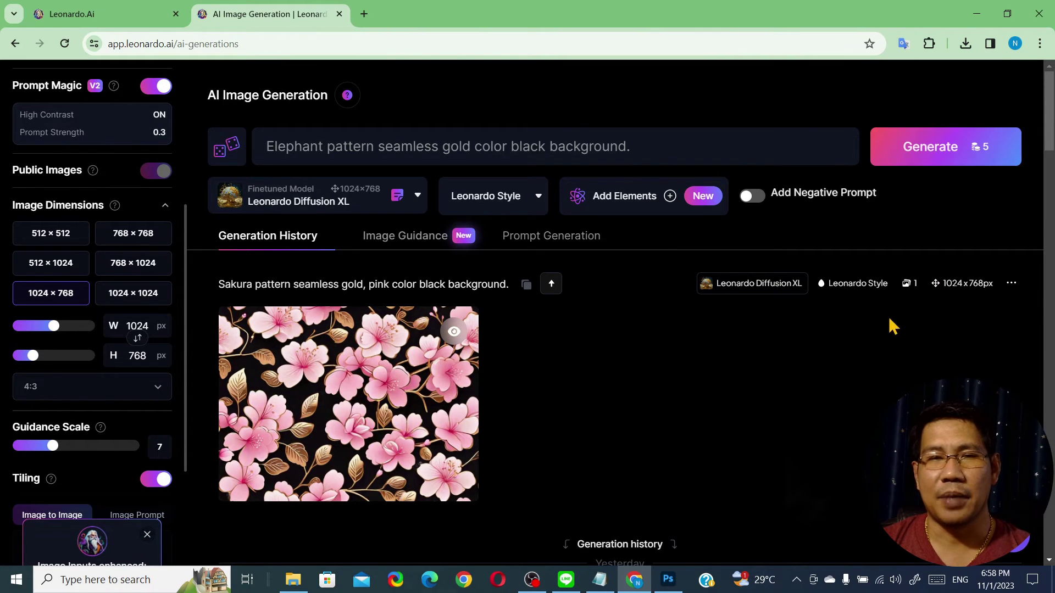
left_click(934, 153)
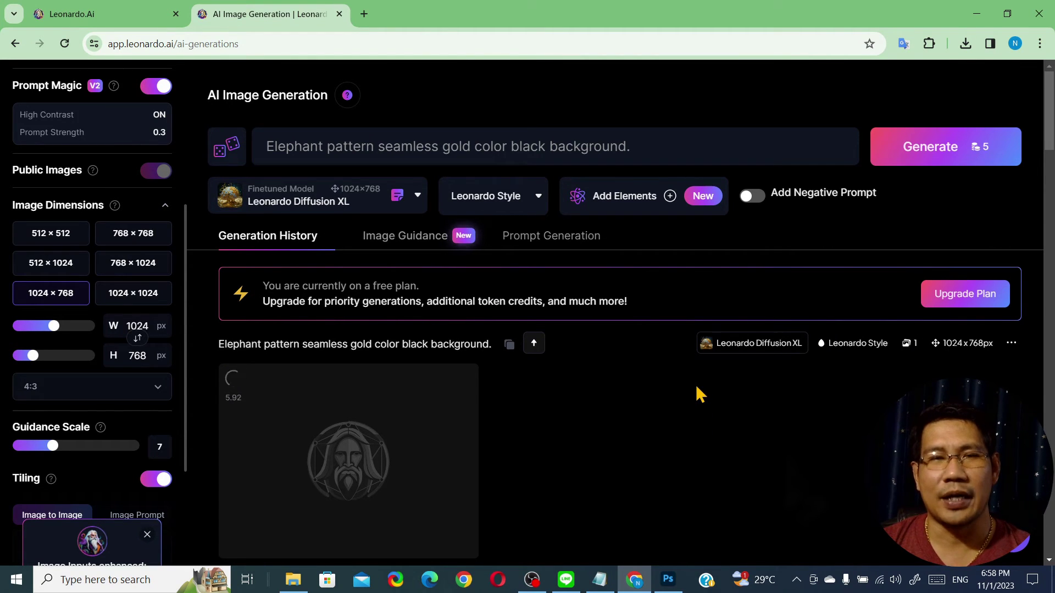
Step: Look over the first elephant pattern image and generate another one from the same prompt and settings
scroll(695, 386, "down", 1)
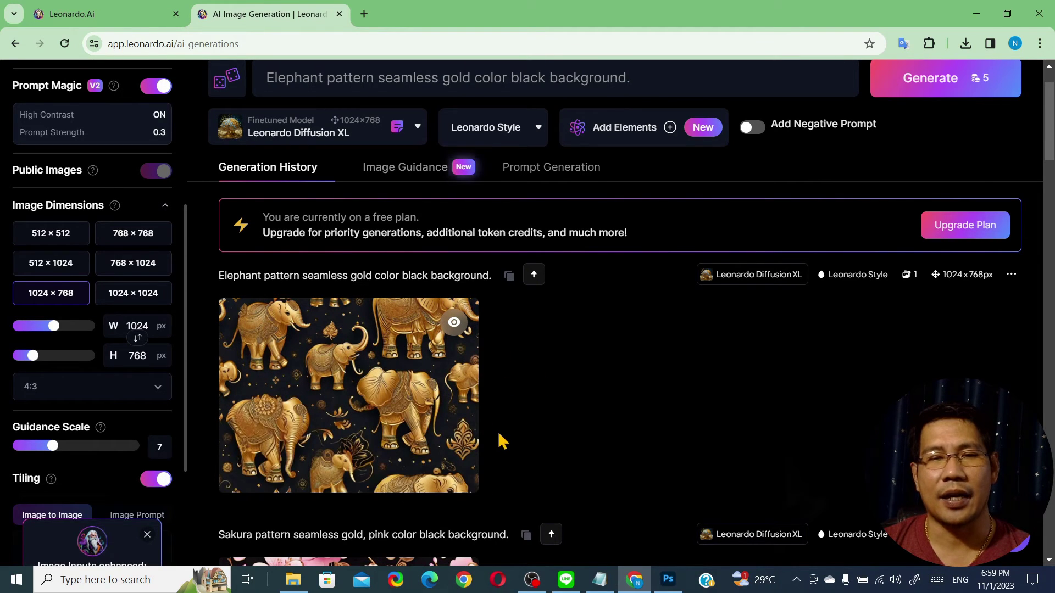
mouse_move(464, 436)
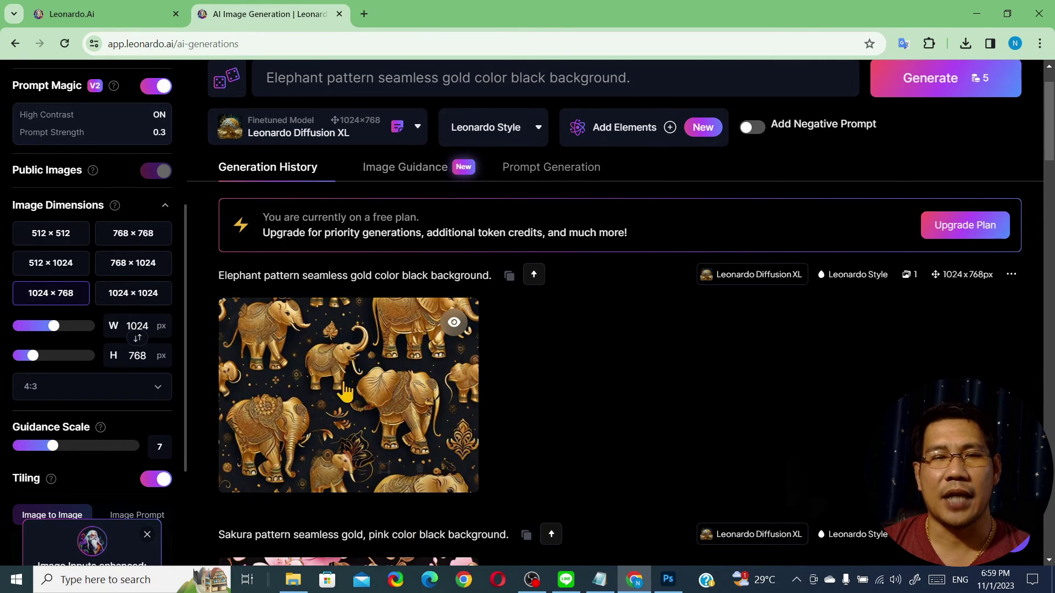
scroll(365, 384, "down", 1)
scroll(369, 384, "up", 2)
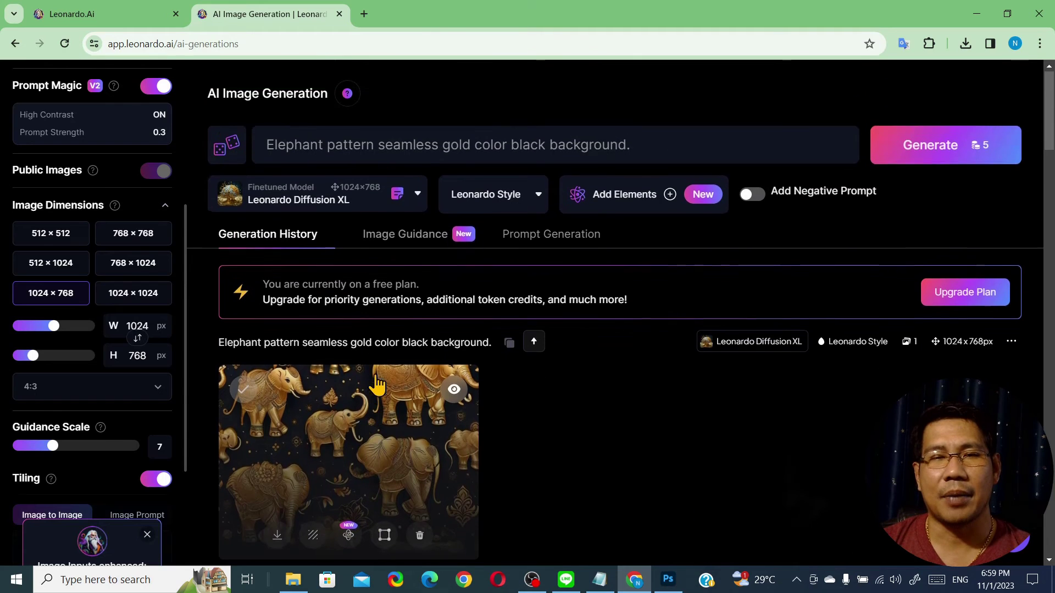
left_click(913, 140)
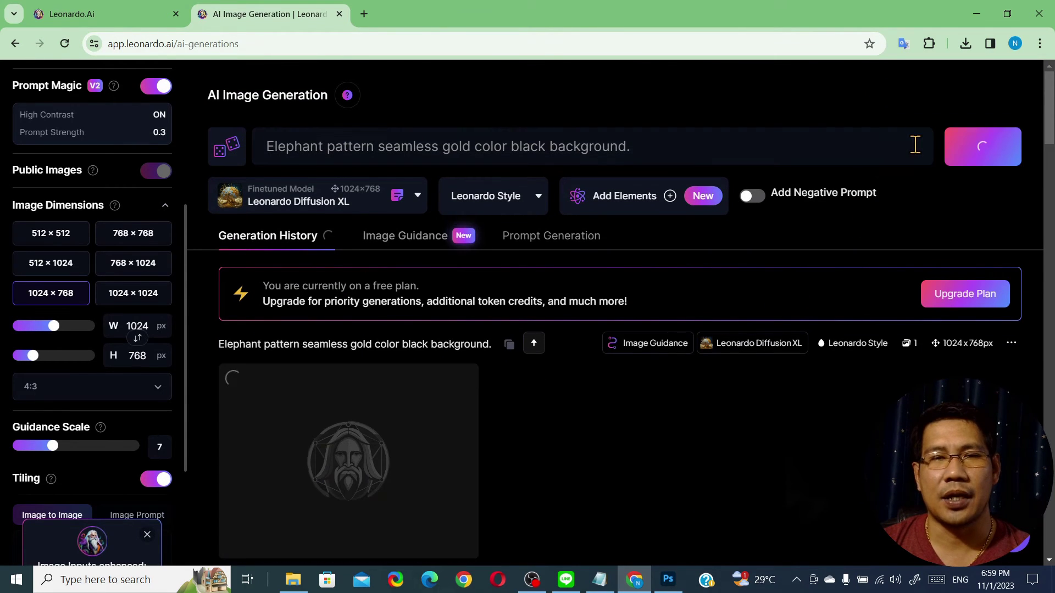
scroll(679, 427, "down", 1)
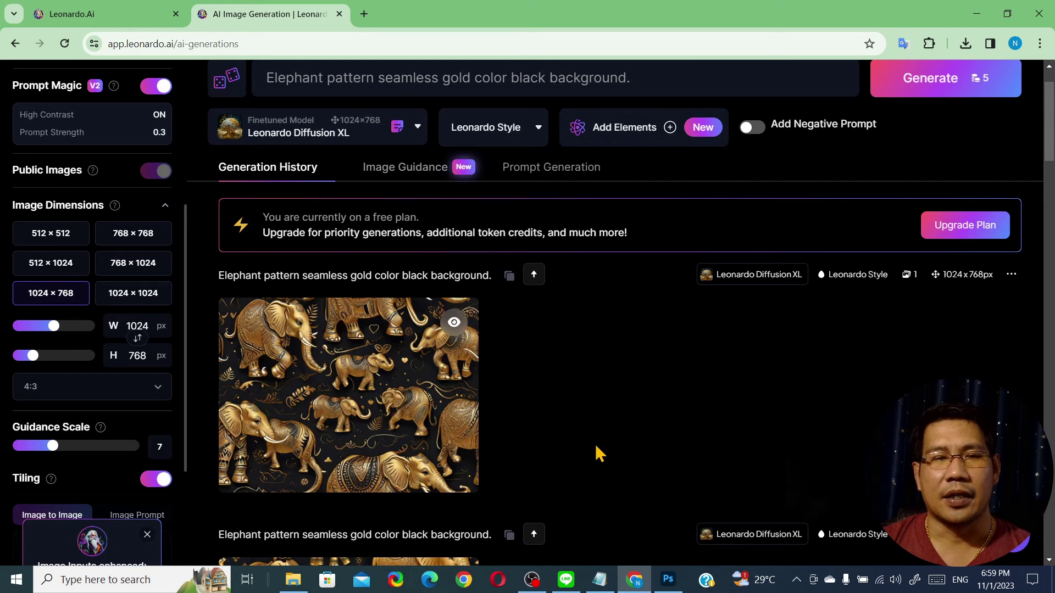
Step: Open the newest elephant pattern image at full size and download it
mouse_move(395, 405)
left_click(387, 379)
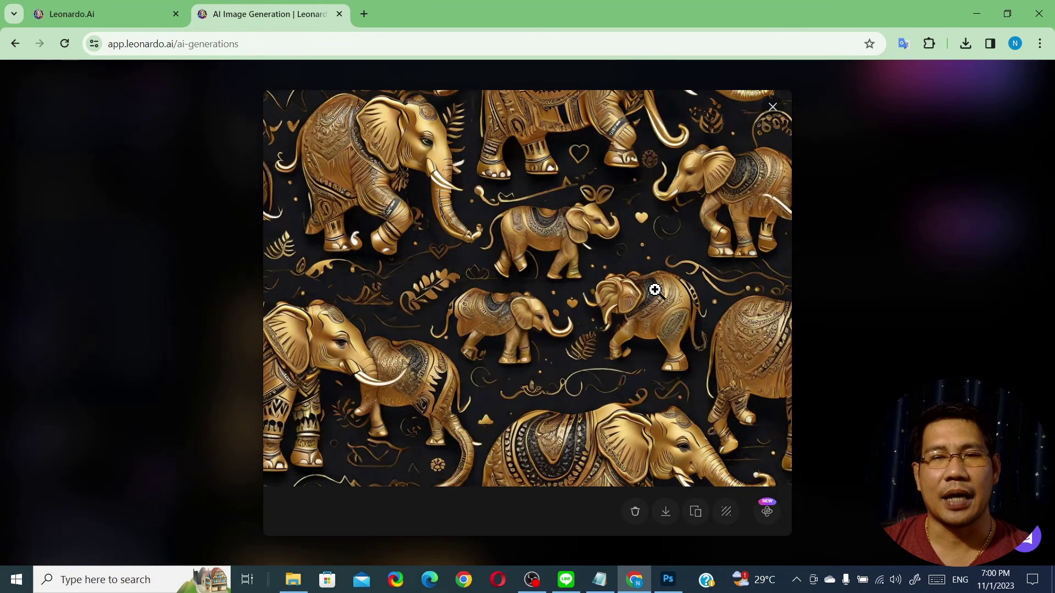
left_click(667, 526)
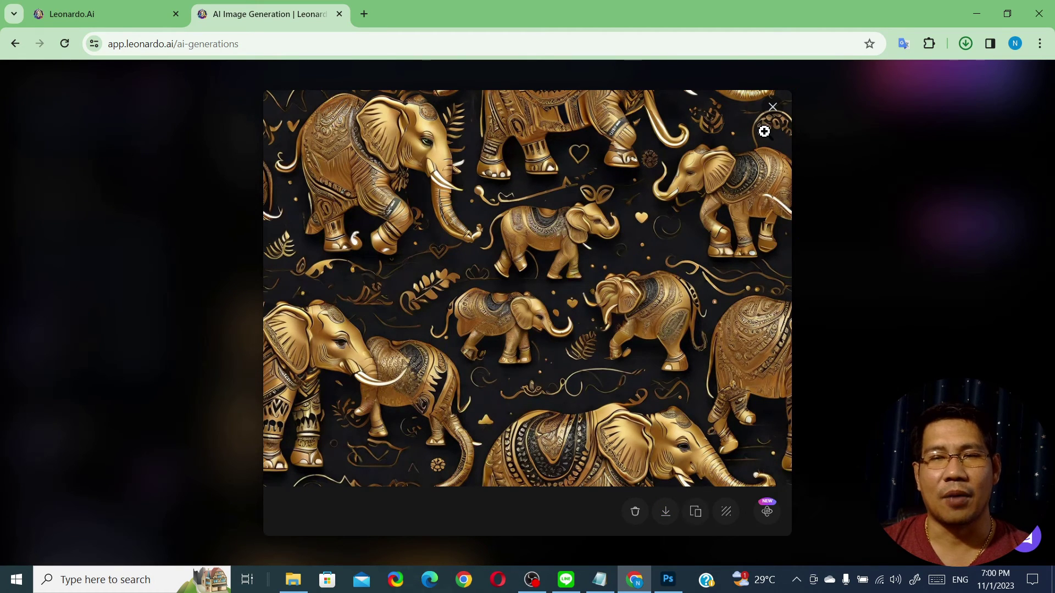
Step: Switch to Photoshop and hide both sakura tile layers in the first Untitled-1 document
left_click(668, 579)
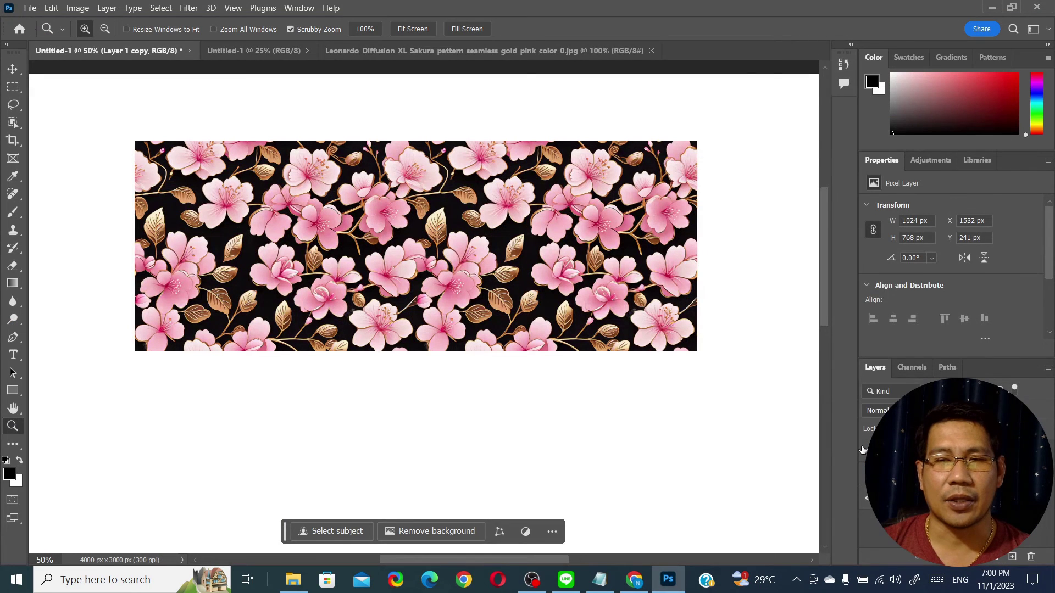
left_click(858, 475)
left_click(870, 475)
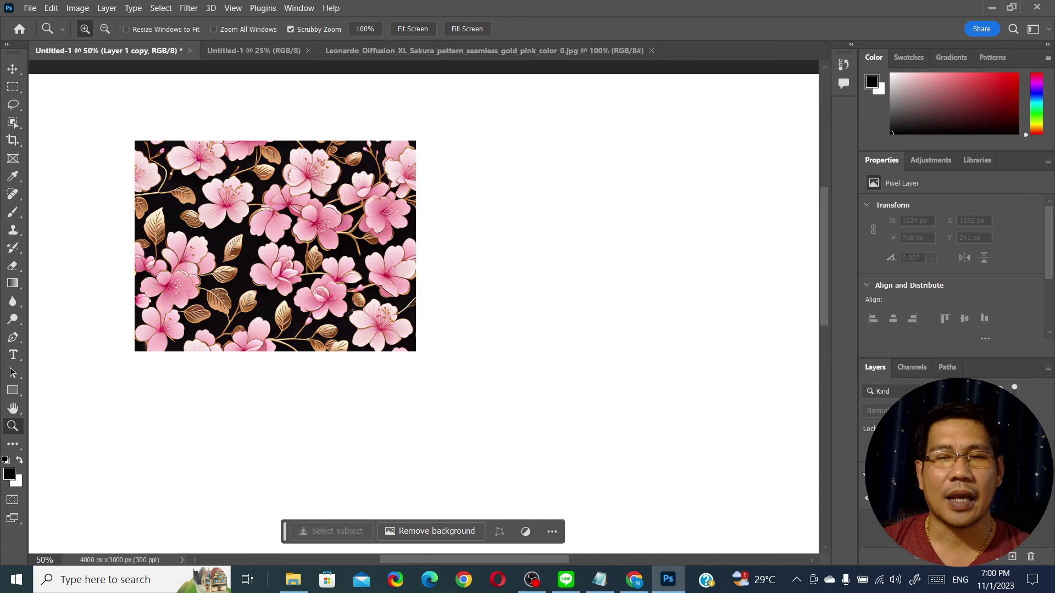
left_click(870, 451)
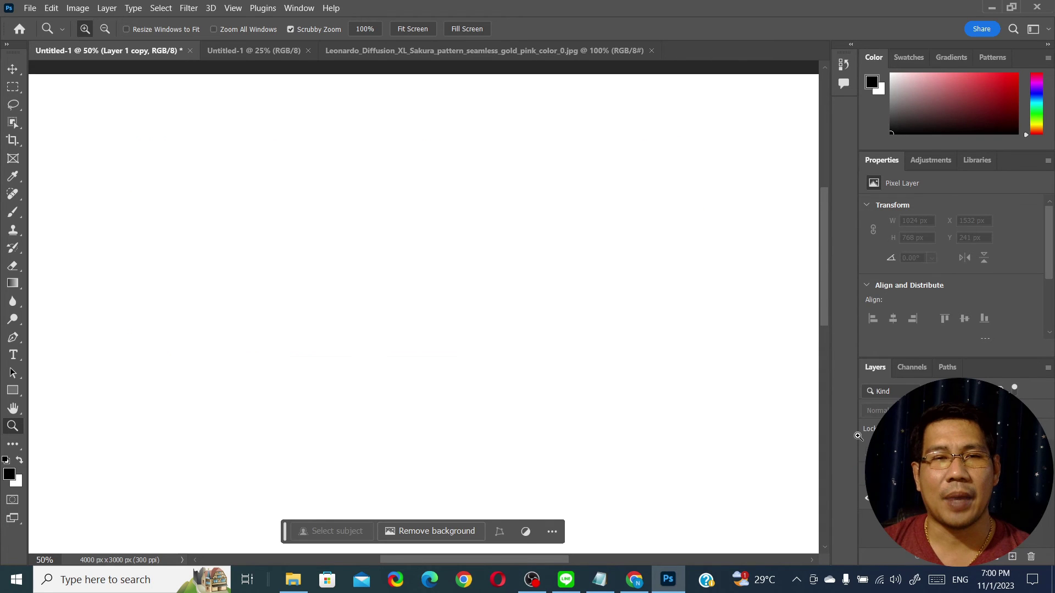
Step: Open Leonardo_Diffusion_XL_Elephant_pattern_seamless_gold_color_bla_0.jpg from the Downloads folder
left_click(30, 7)
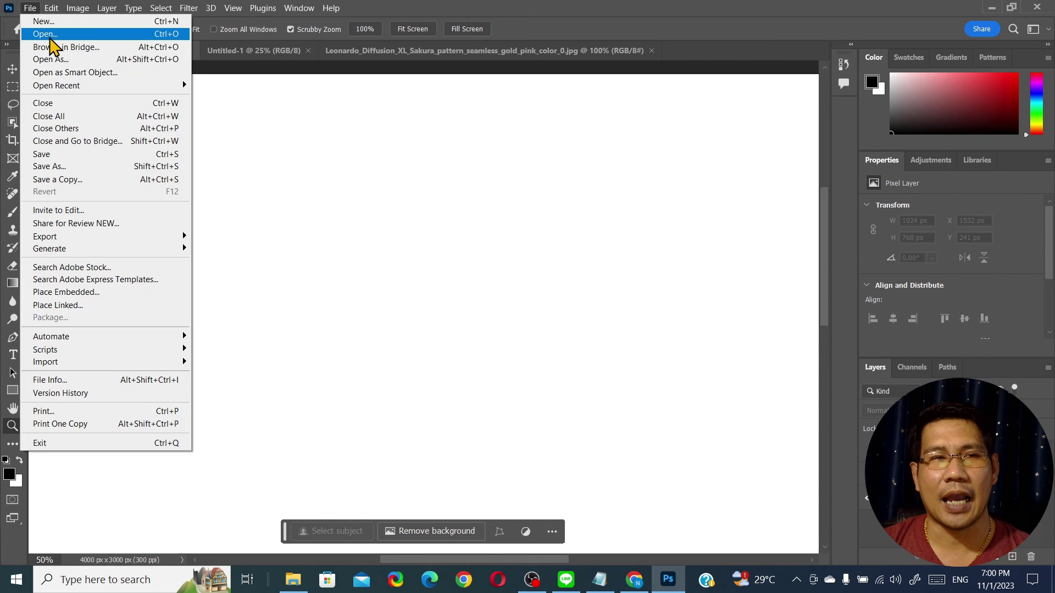
left_click(49, 31)
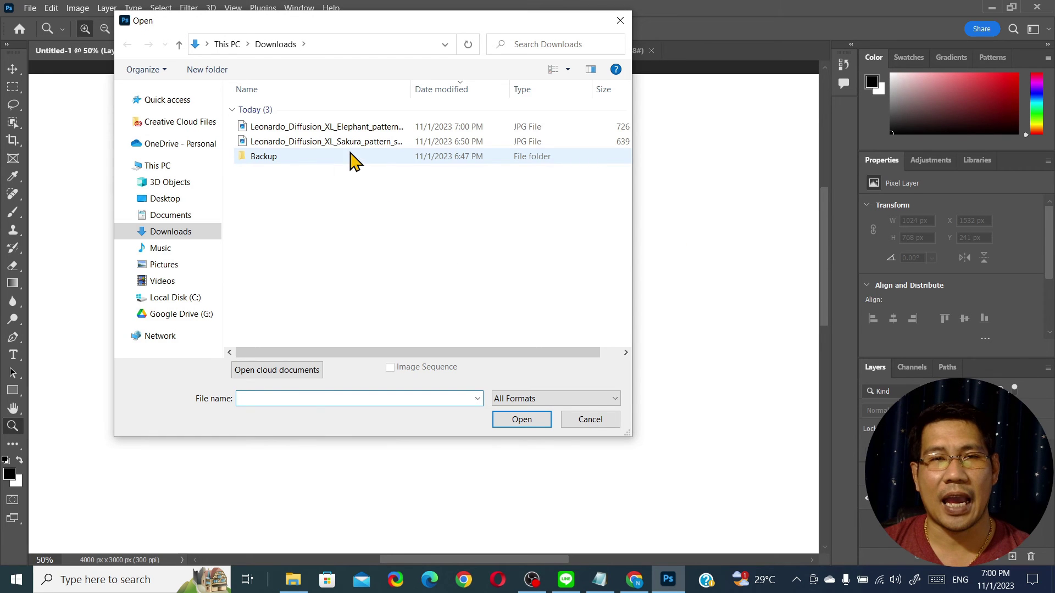
left_click(357, 127)
left_click(535, 423)
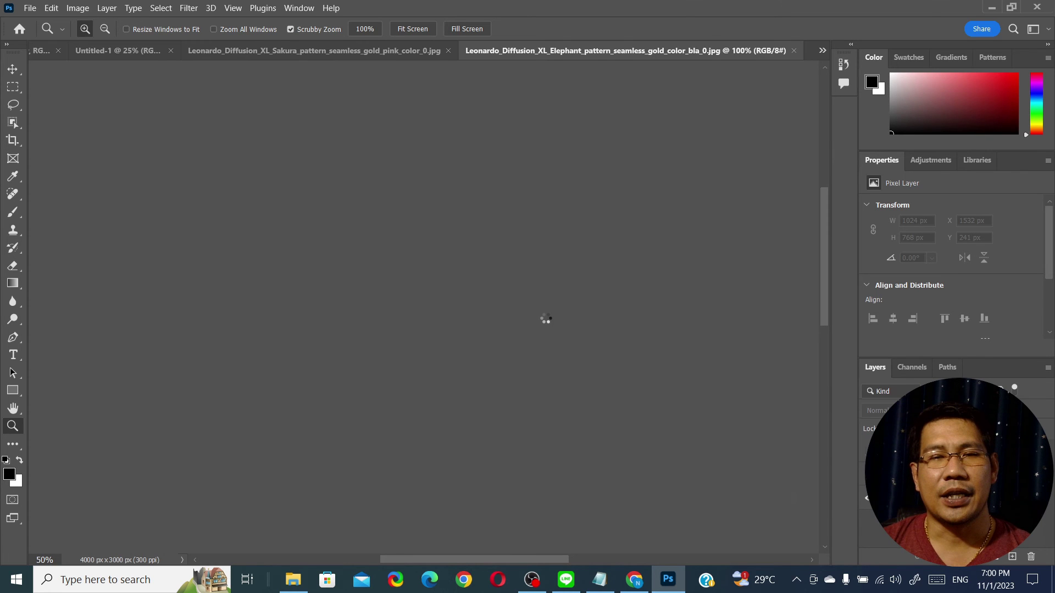
Step: Select the whole elephant image and switch to the second, blank Untitled-1 document
key("ctrl+a")
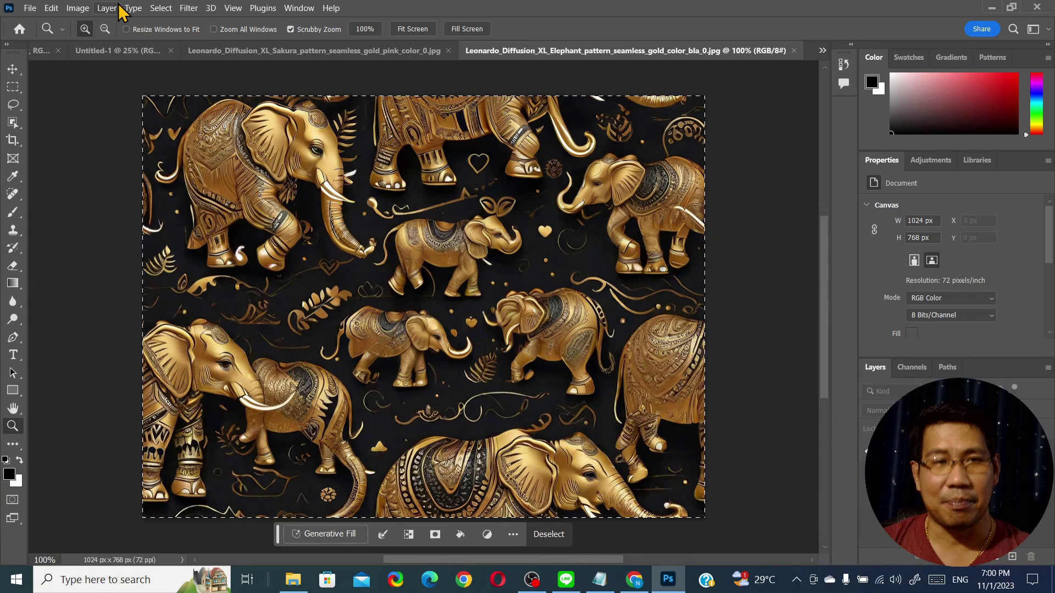
left_click(118, 50)
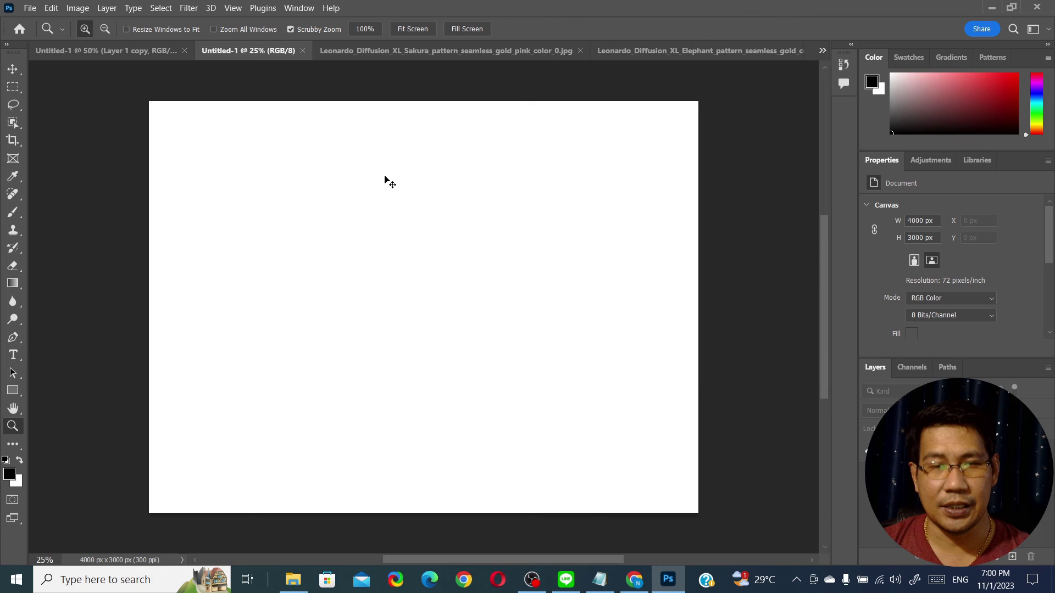
left_click_drag(384, 182, 385, 182)
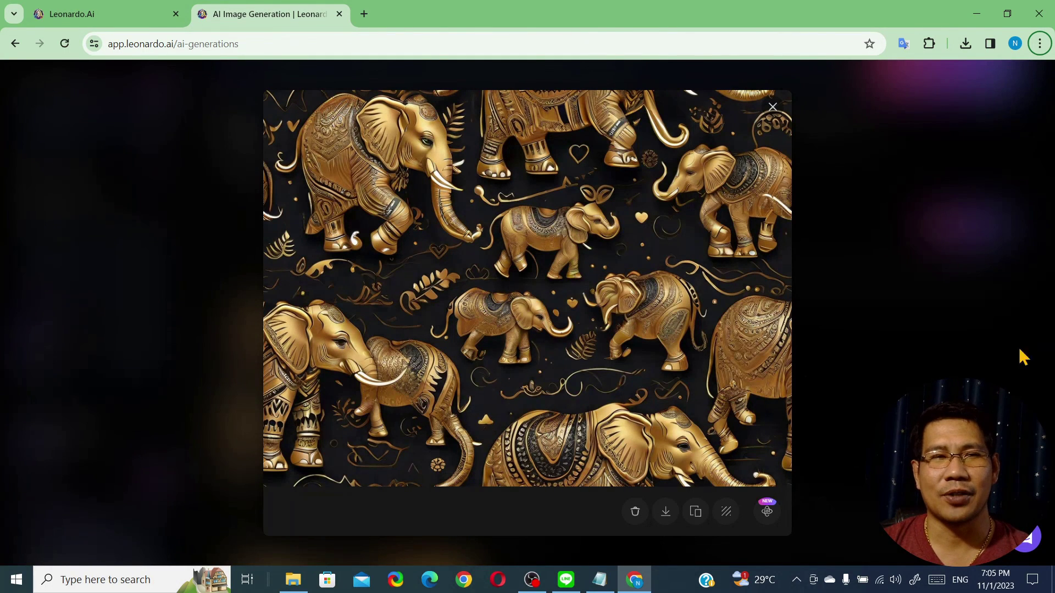
Step: In the Leonardo.Ai browser tab, go back to the Finetuned Models page
left_click(15, 43)
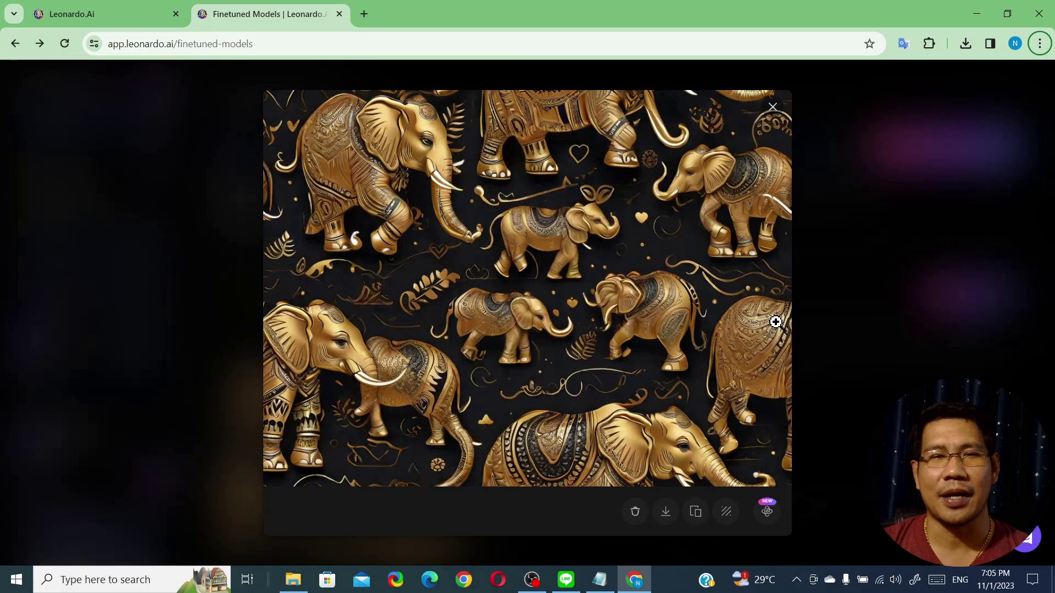